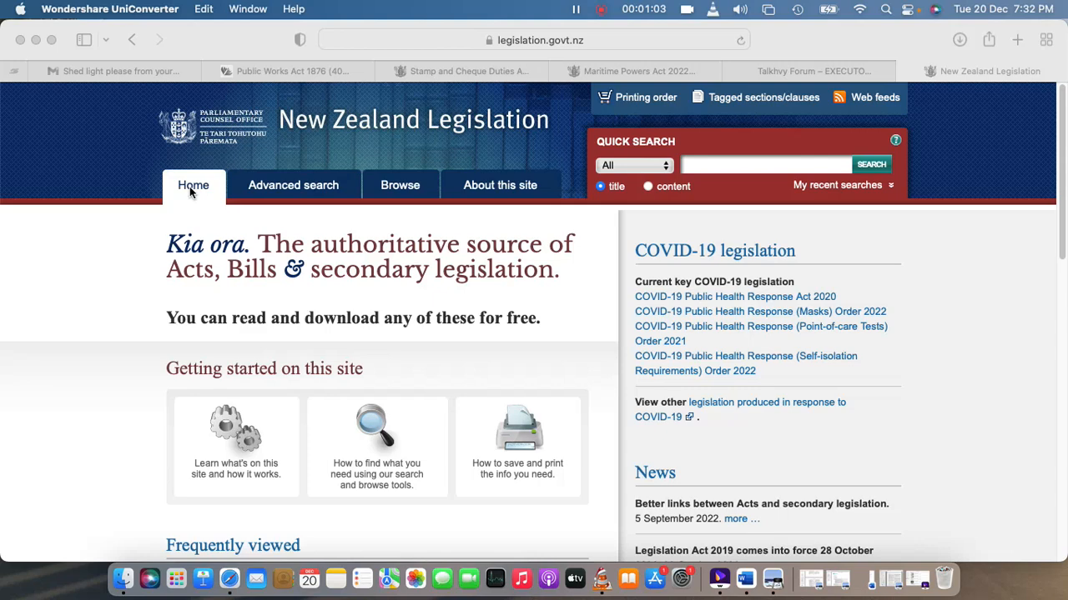
# Go to the Browse page by year with Bills selected instead of Acts
pyautogui.click(403, 191)
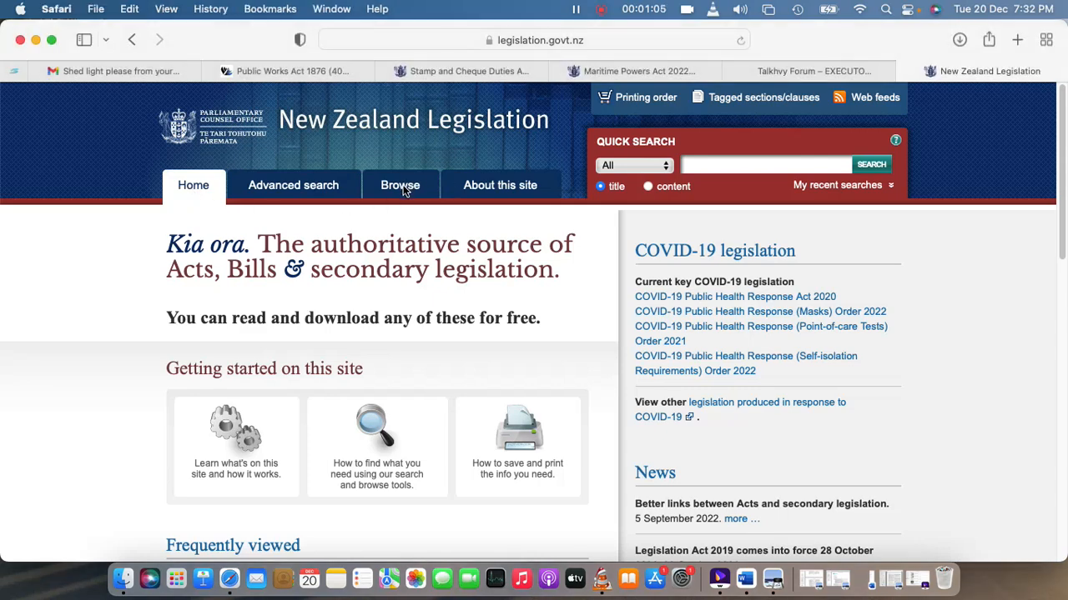
pyautogui.click(403, 191)
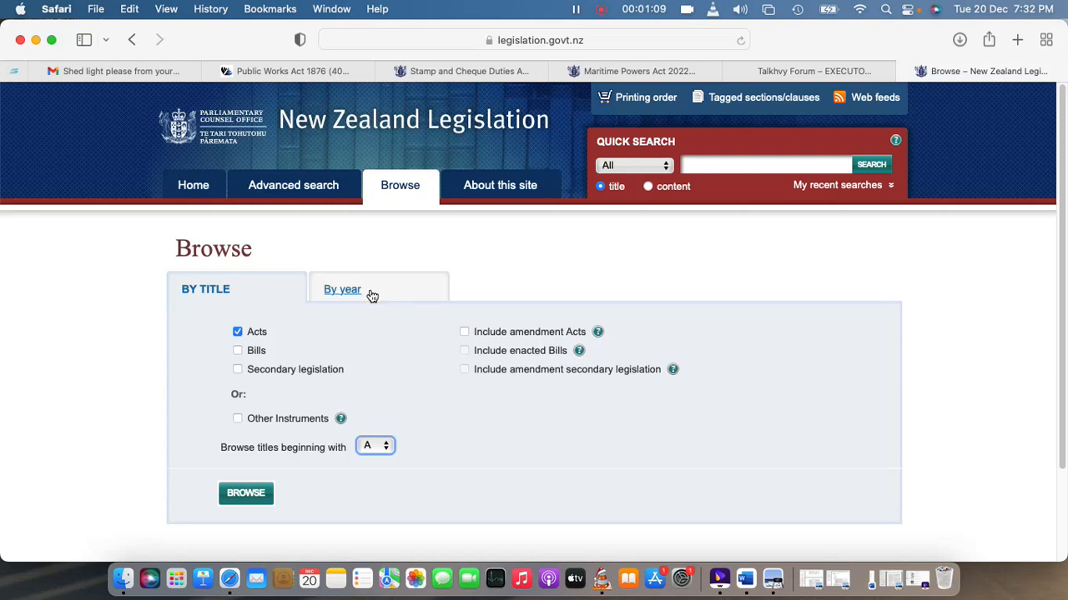
pyautogui.click(237, 333)
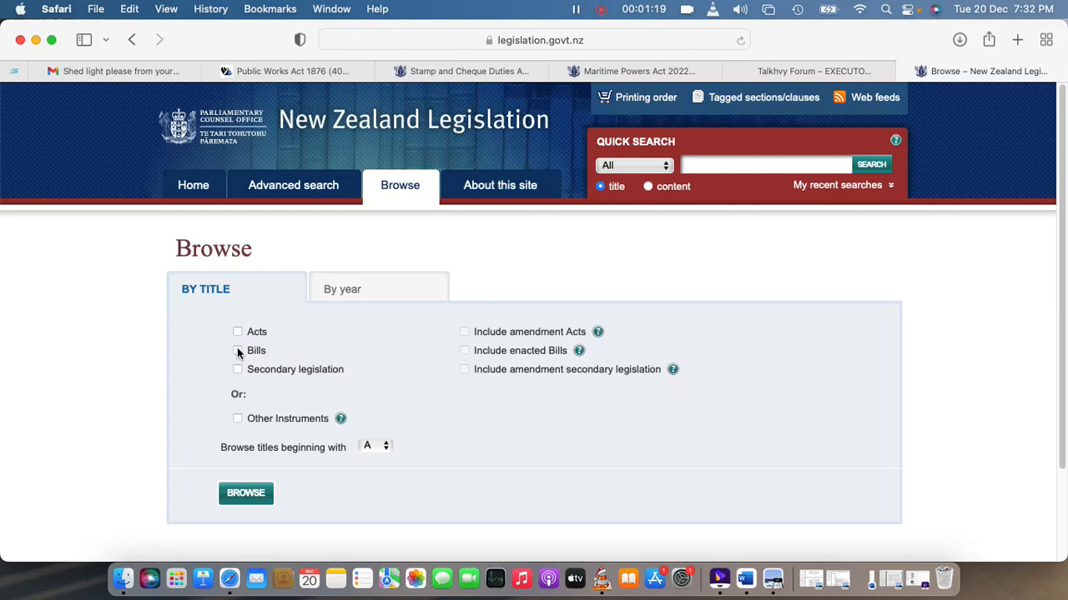
pyautogui.click(237, 351)
pyautogui.click(353, 289)
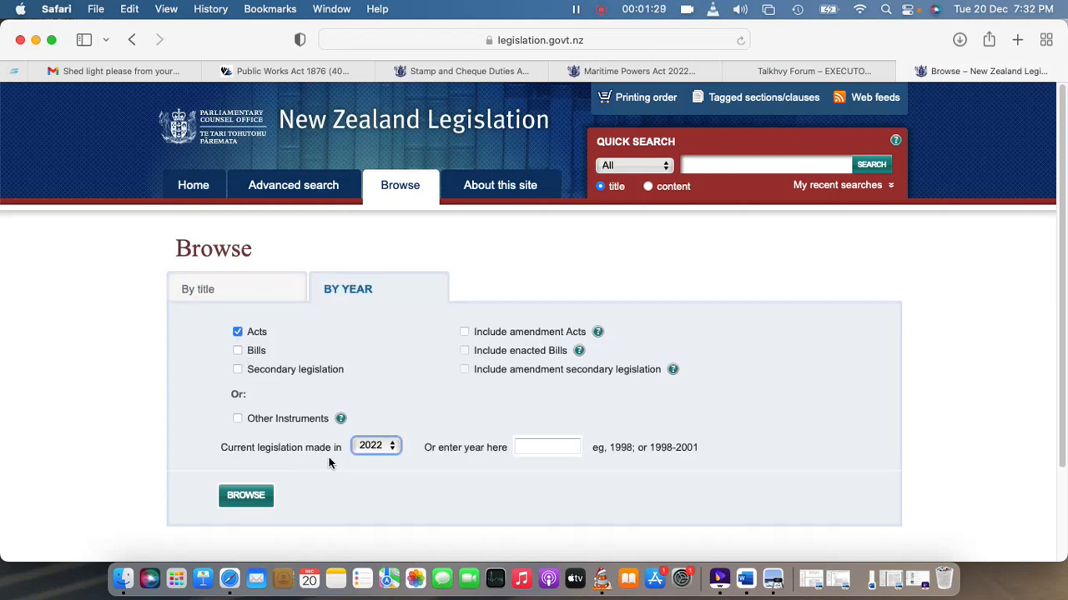
# Enter the year 2022, leave only Bills ticked and submit the browse
pyautogui.click(536, 448)
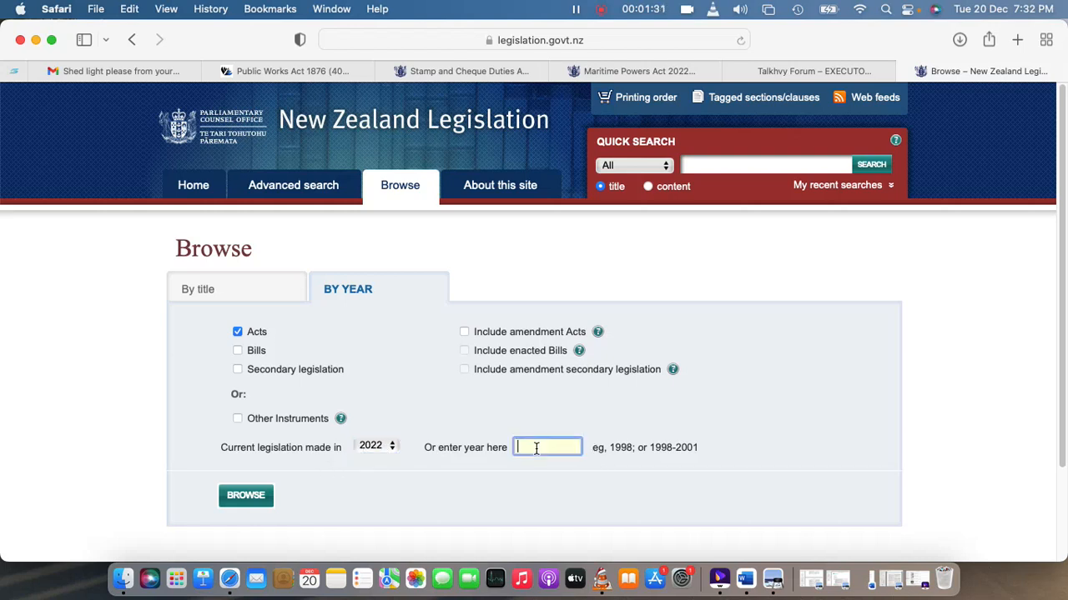
pyautogui.write('2')
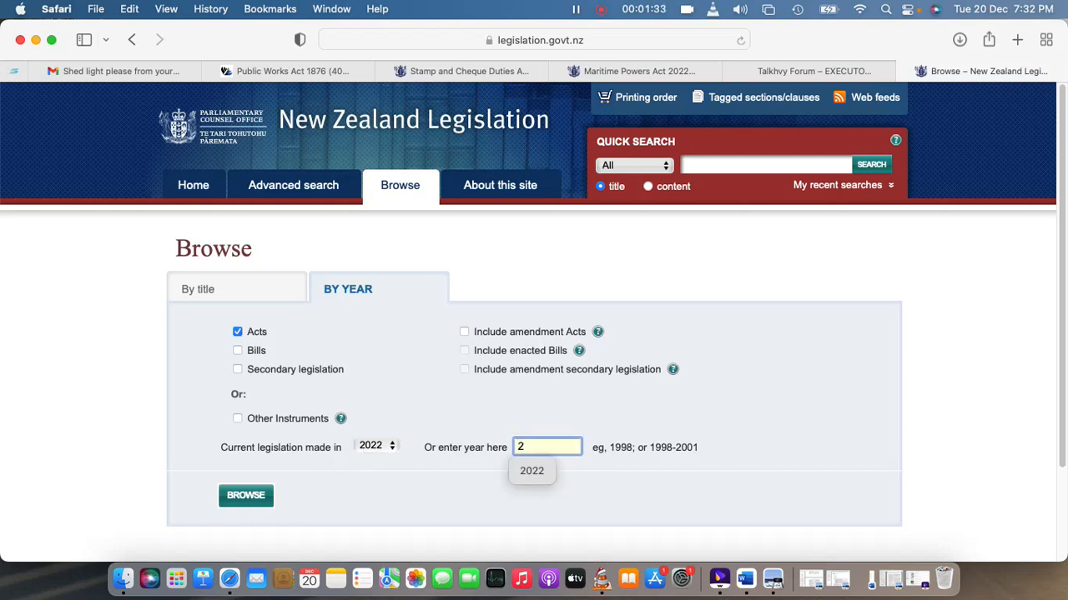
pyautogui.write('022')
pyautogui.click(471, 489)
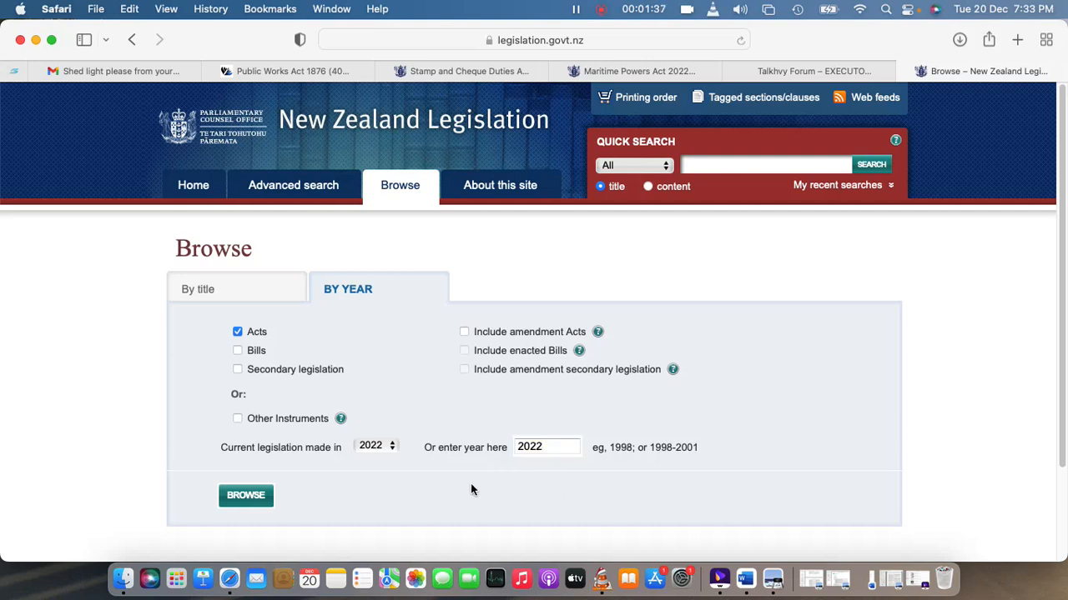
pyautogui.click(237, 351)
pyautogui.click(238, 332)
pyautogui.click(245, 497)
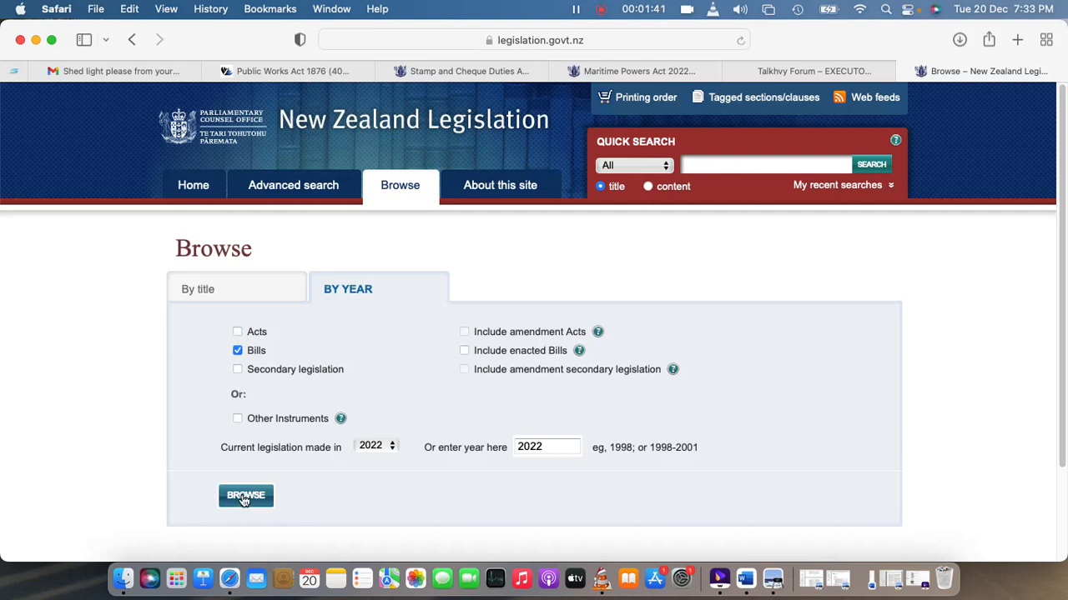
# List the 59 Bills made in 2022 and read the first results page
pyautogui.click(248, 498)
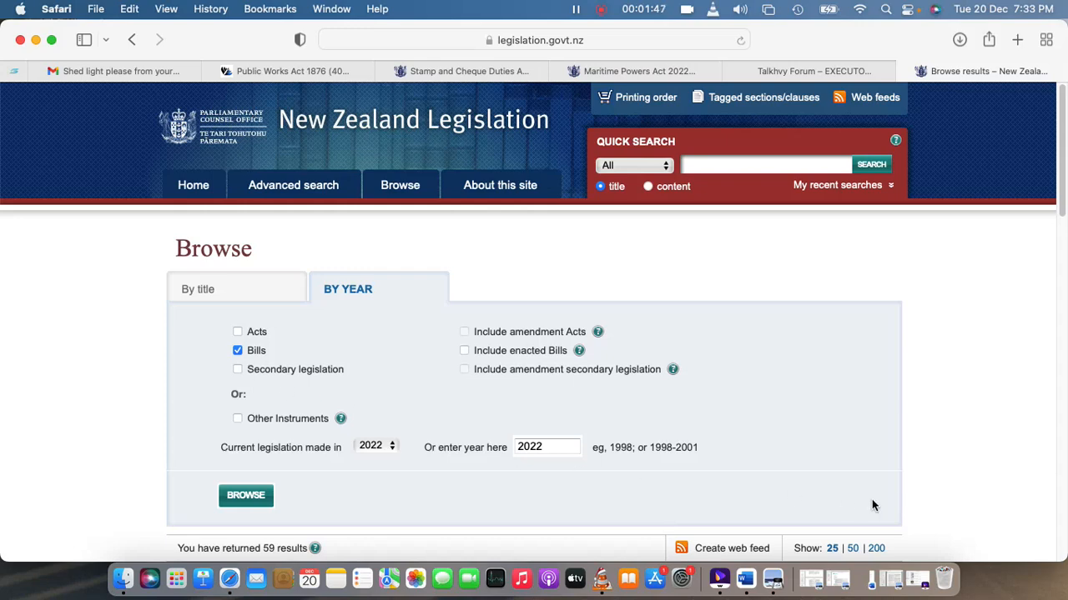
pyautogui.scroll(-5, 897, 498)
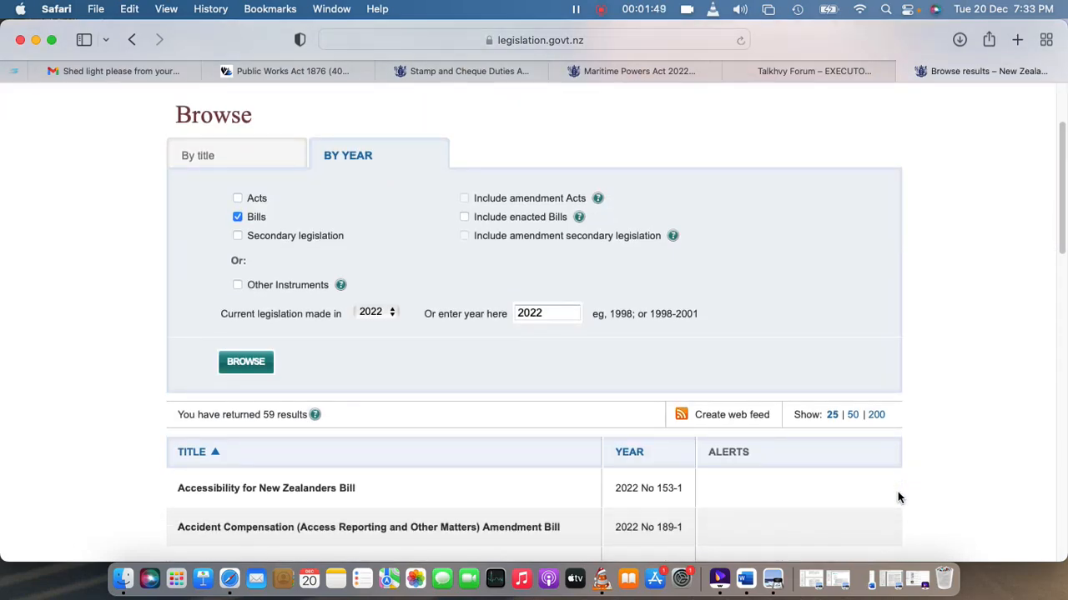
pyautogui.scroll(-1, 897, 498)
pyautogui.scroll(-5, 898, 498)
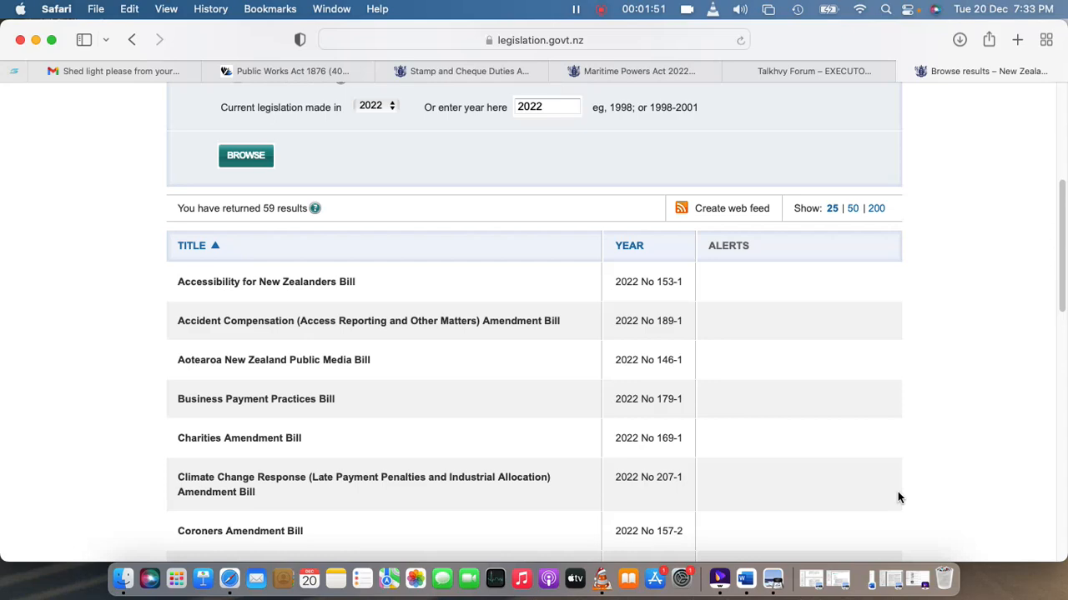
pyautogui.scroll(-2, 898, 498)
pyautogui.scroll(-1, 898, 498)
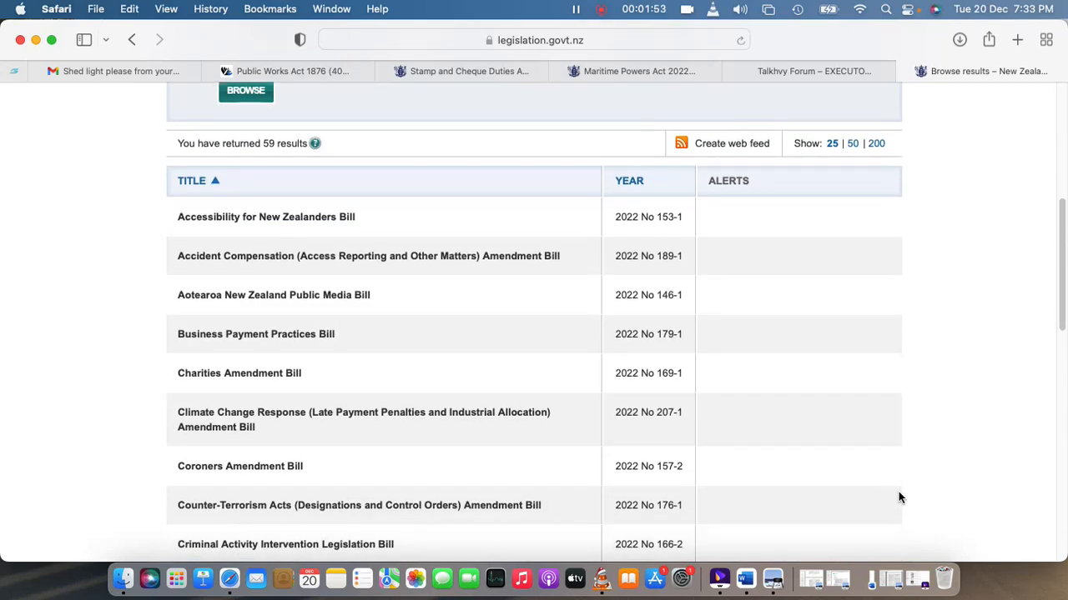
pyautogui.scroll(-4, 901, 498)
pyautogui.scroll(-2, 901, 498)
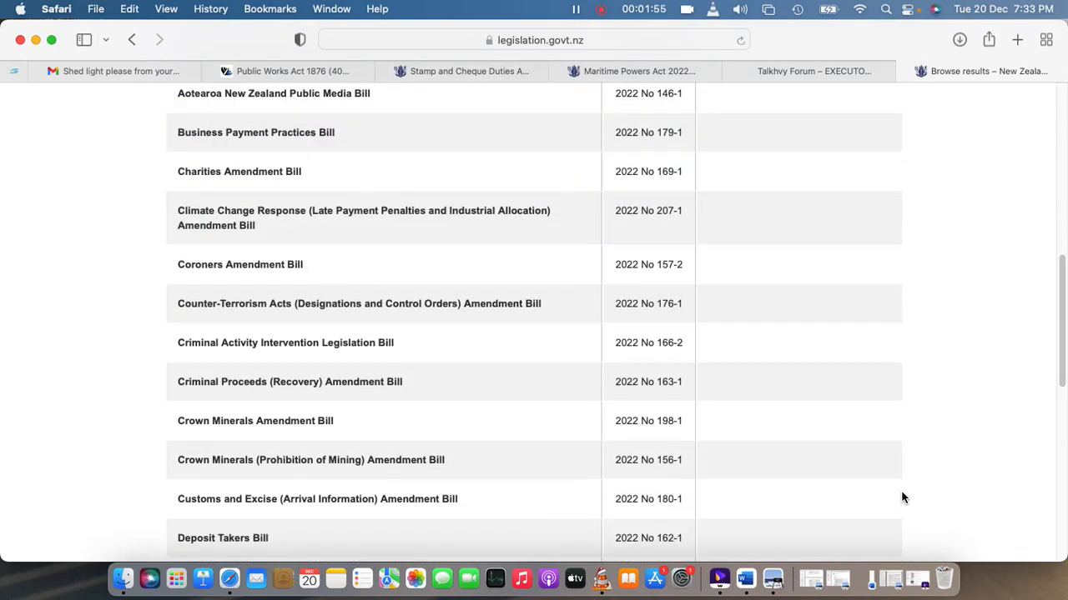
pyautogui.scroll(-6, 901, 498)
pyautogui.scroll(2, 902, 497)
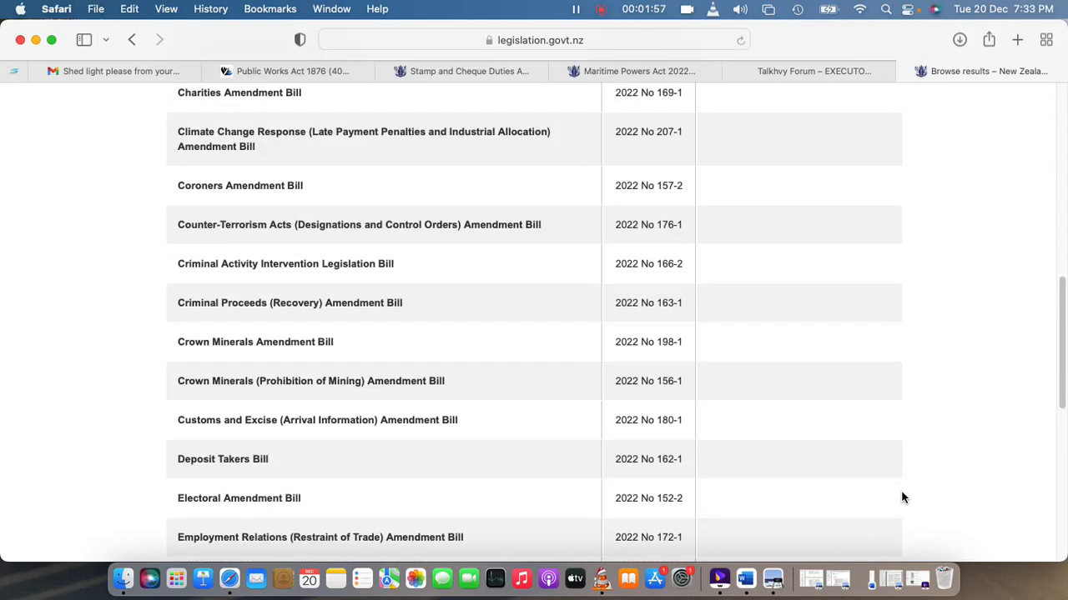
pyautogui.scroll(-1, 903, 498)
pyautogui.scroll(-1, 905, 498)
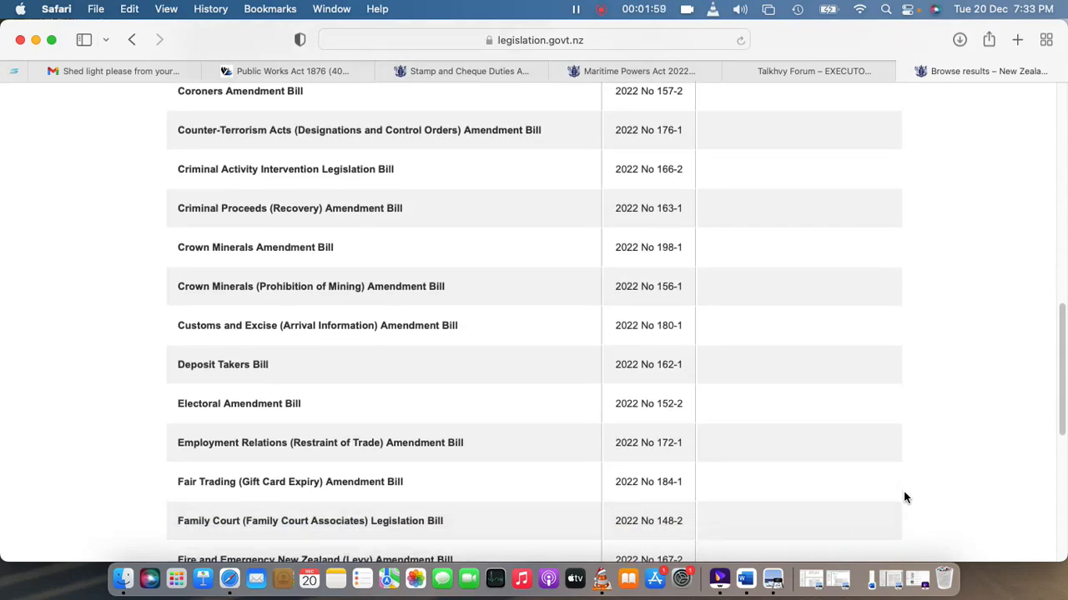
pyautogui.scroll(-1, 917, 508)
pyautogui.scroll(-1, 902, 505)
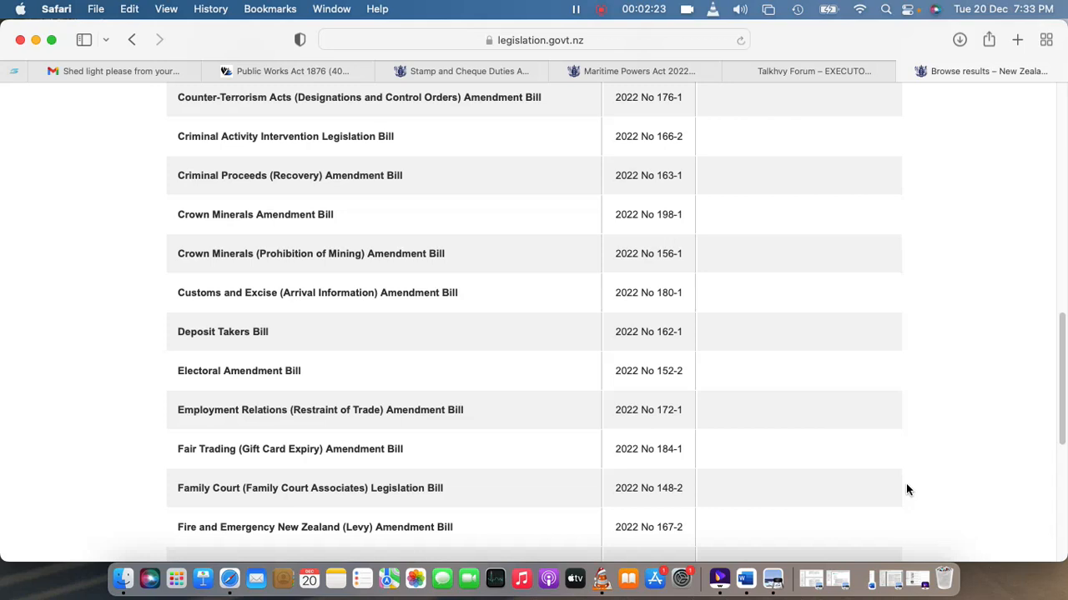
pyautogui.scroll(-1, 907, 490)
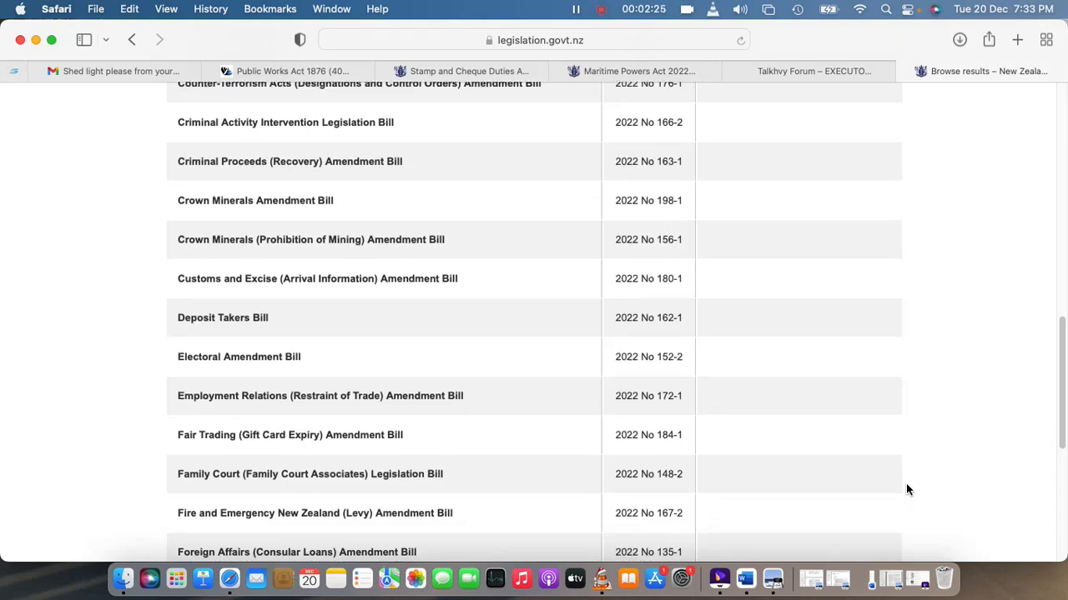
pyautogui.scroll(-3, 908, 491)
pyautogui.scroll(-1, 907, 490)
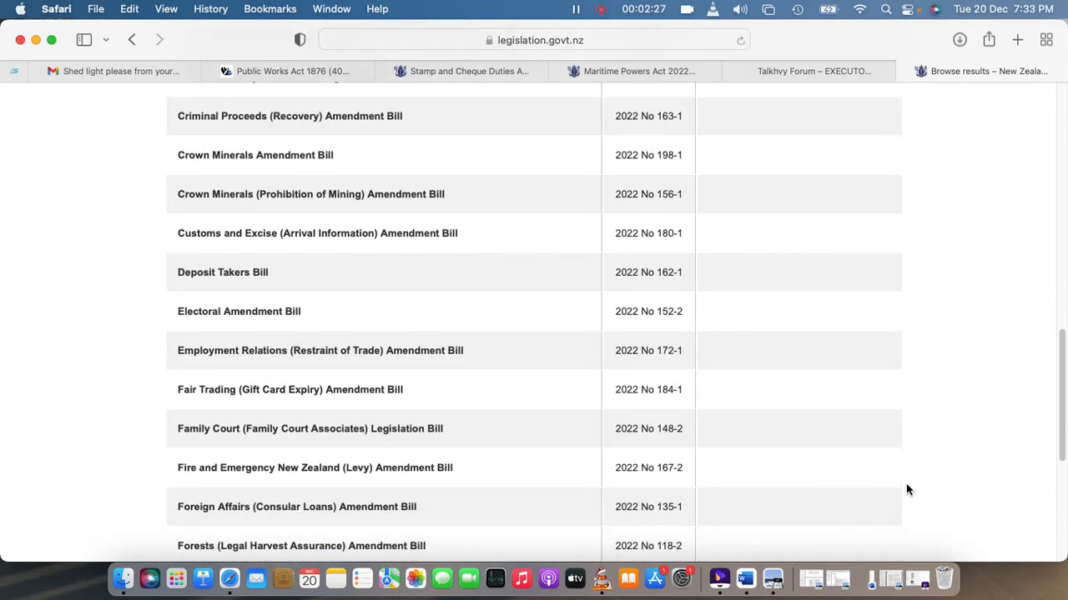
pyautogui.scroll(-1, 908, 490)
pyautogui.scroll(-3, 908, 491)
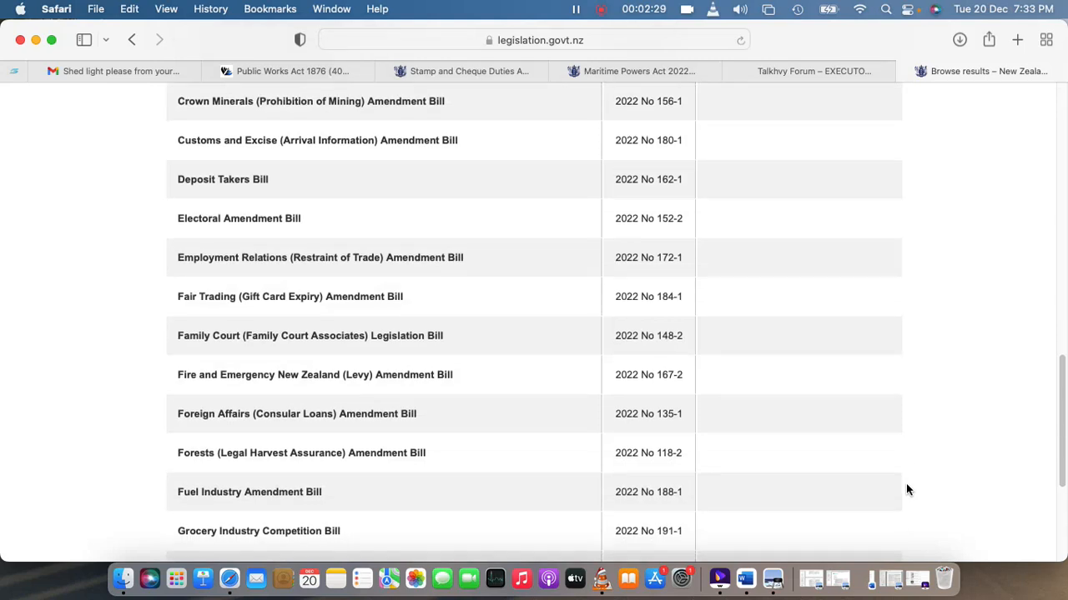
pyautogui.scroll(-3, 907, 491)
pyautogui.scroll(-1, 908, 490)
pyautogui.scroll(-1, 907, 490)
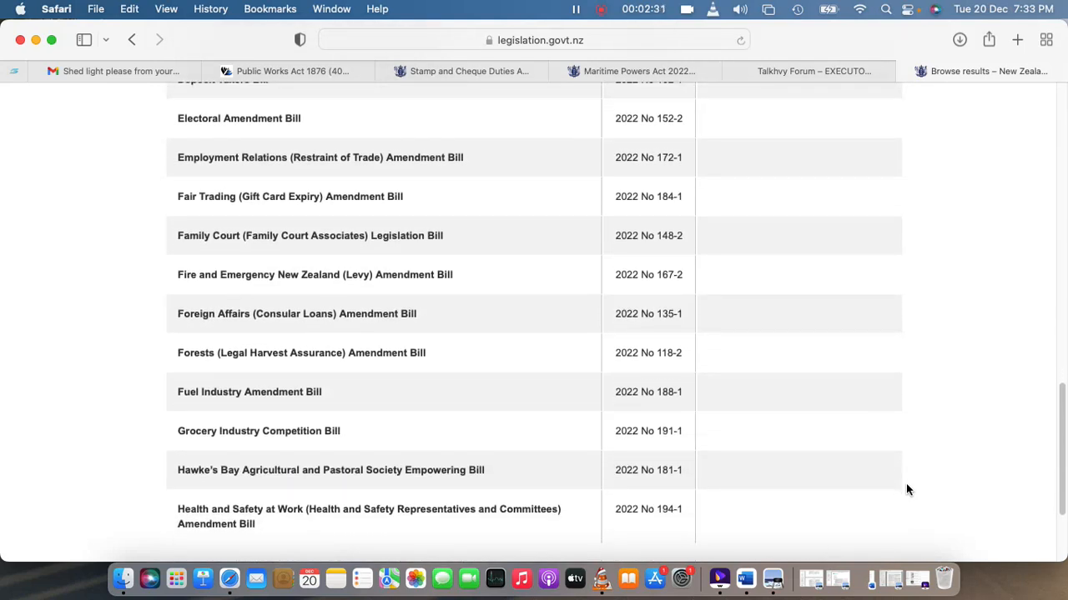
pyautogui.scroll(-2, 907, 490)
pyautogui.scroll(-2, 908, 490)
pyautogui.scroll(-1, 907, 490)
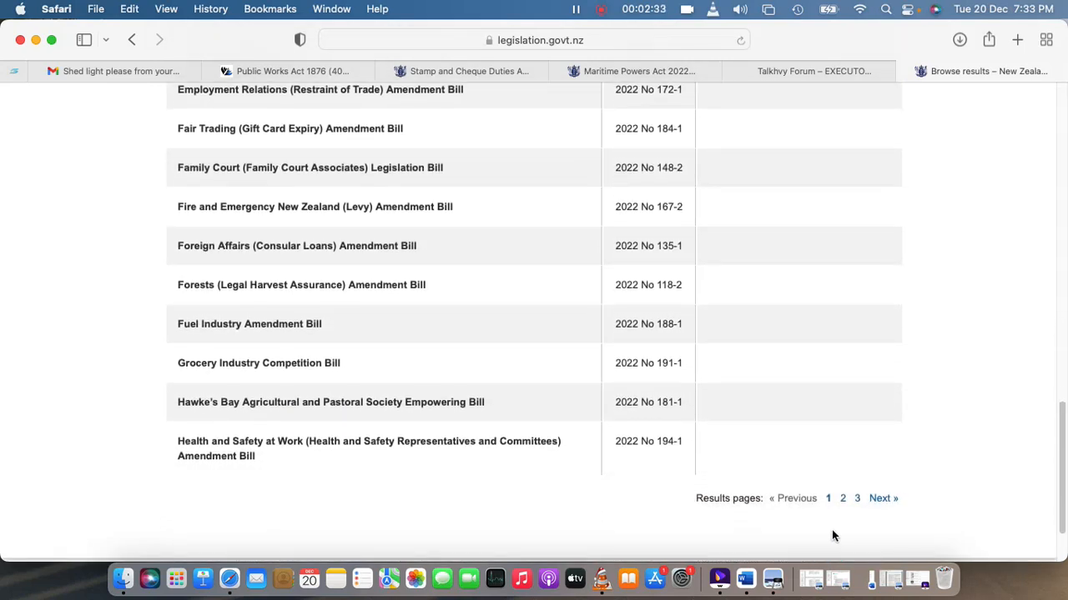
# Page through the 2022 Bills, briefly viewing the Harm Minimisation alcohol amendment bill, to the final page
pyautogui.click(882, 498)
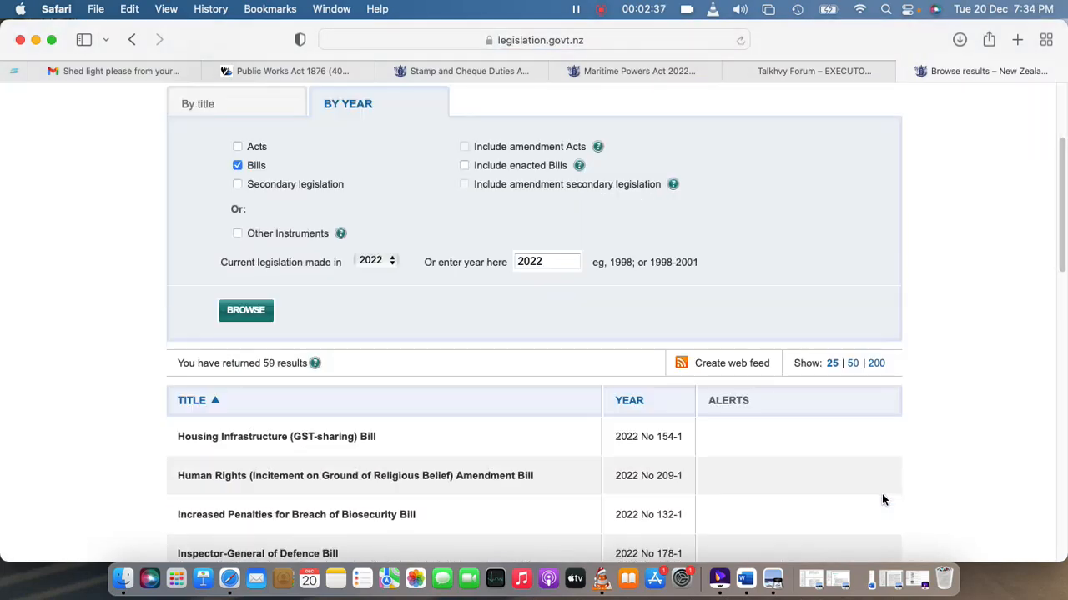
pyautogui.scroll(-5, 882, 499)
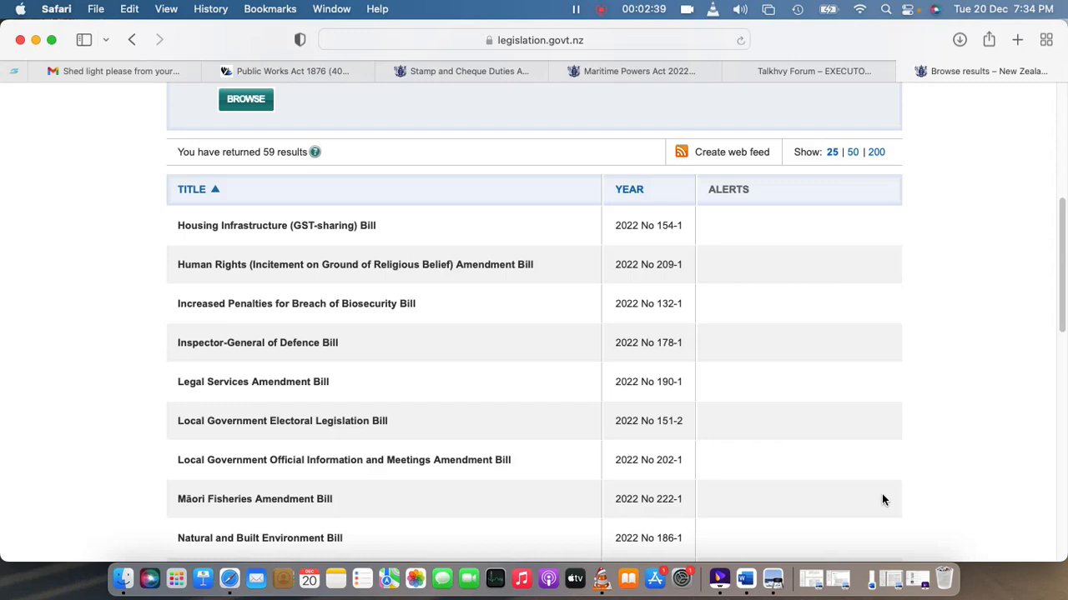
pyautogui.scroll(-1, 883, 499)
pyautogui.scroll(-1, 882, 499)
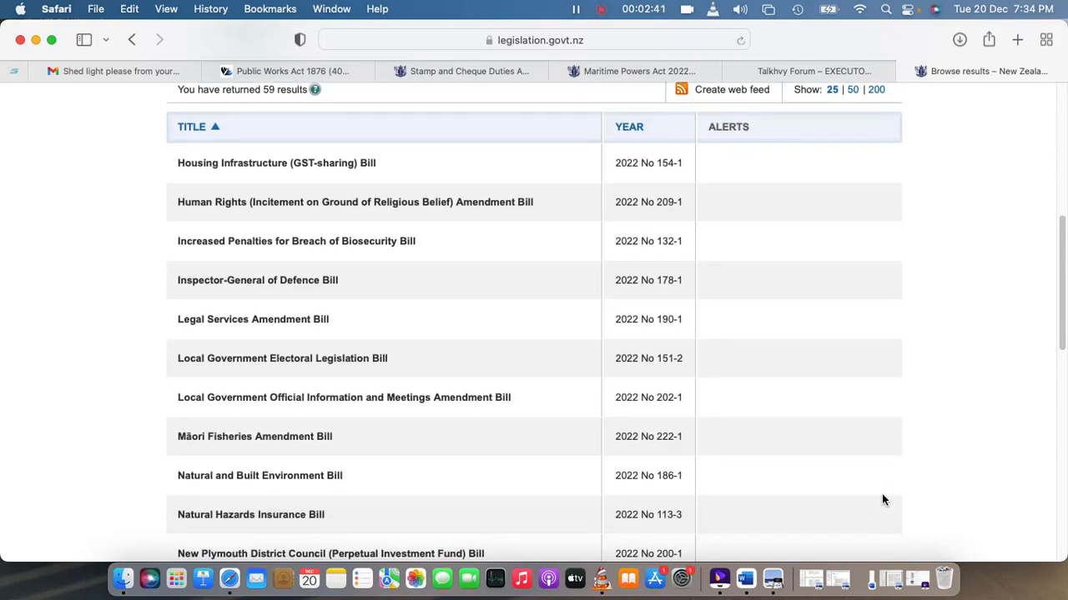
pyautogui.scroll(-2, 883, 498)
pyautogui.scroll(-1, 883, 499)
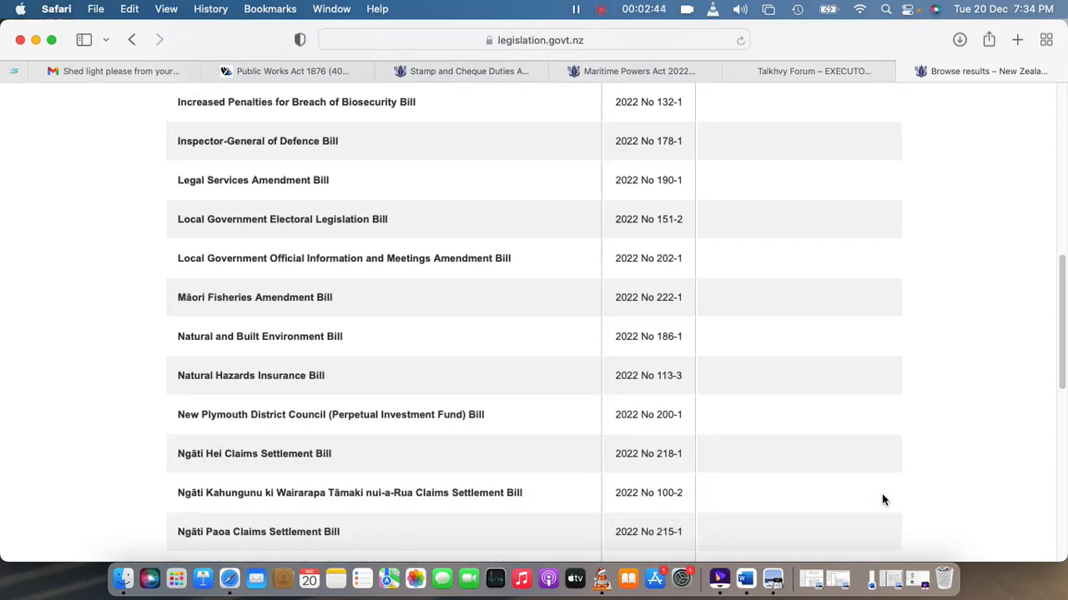
pyautogui.scroll(-5, 883, 499)
pyautogui.scroll(-1, 883, 500)
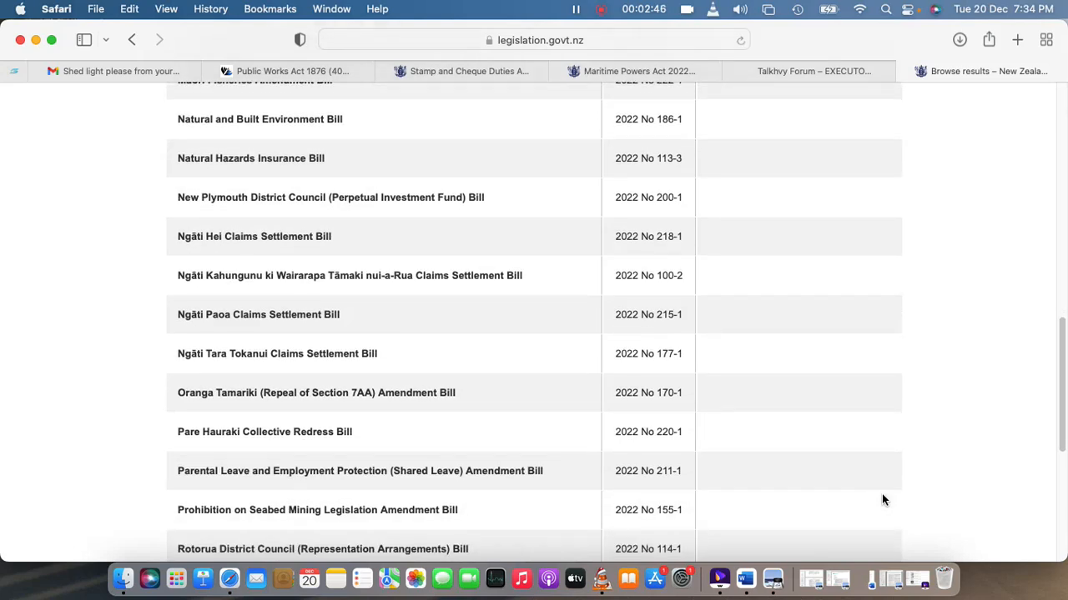
pyautogui.scroll(-3, 883, 500)
pyautogui.scroll(-1, 884, 499)
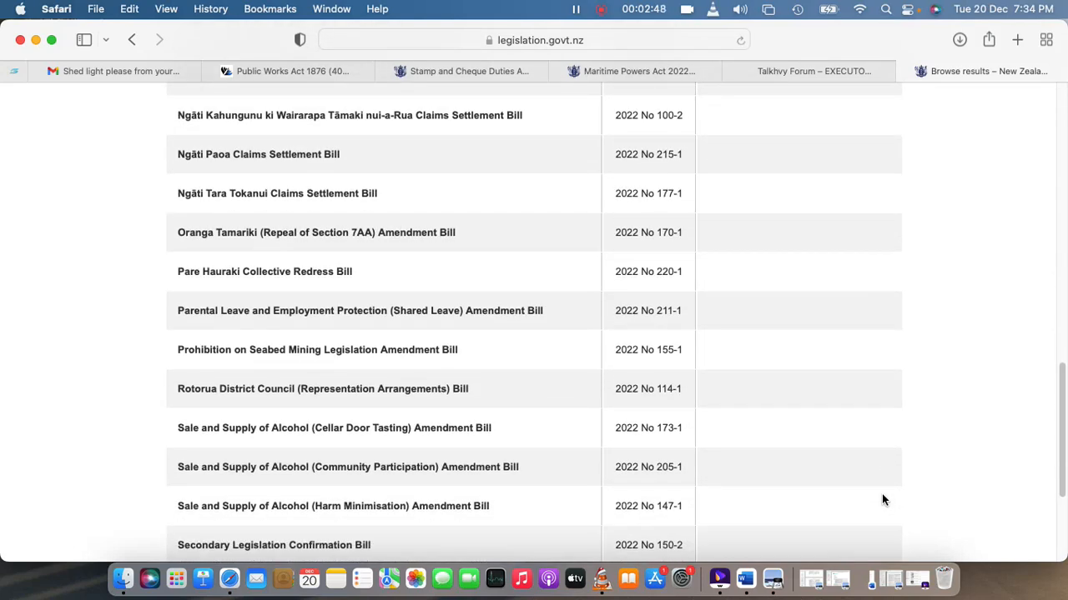
pyautogui.scroll(-2, 883, 500)
pyautogui.scroll(-1, 883, 500)
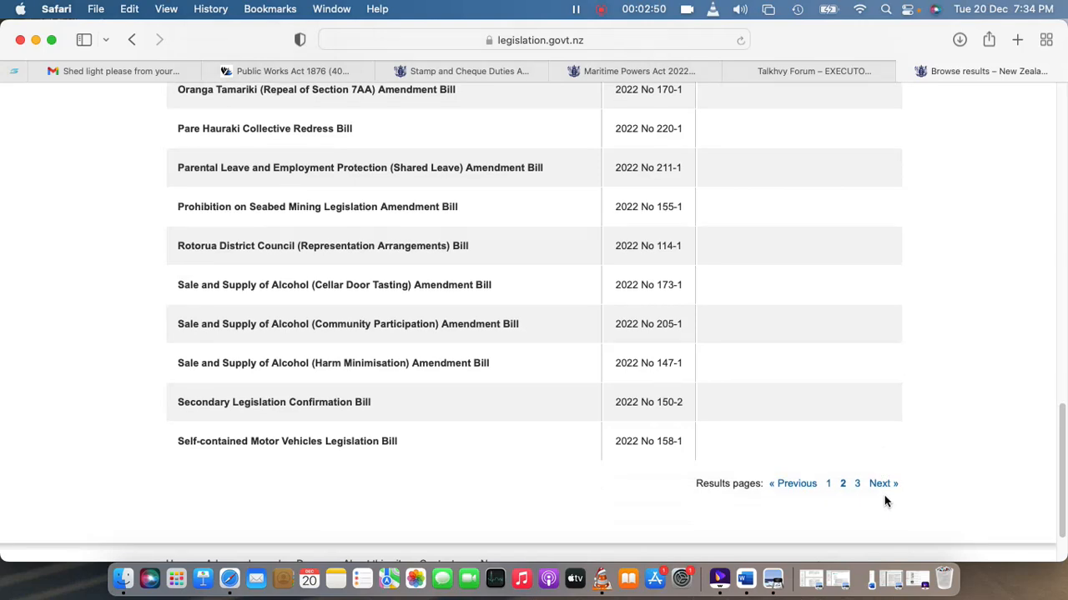
pyautogui.click(227, 367)
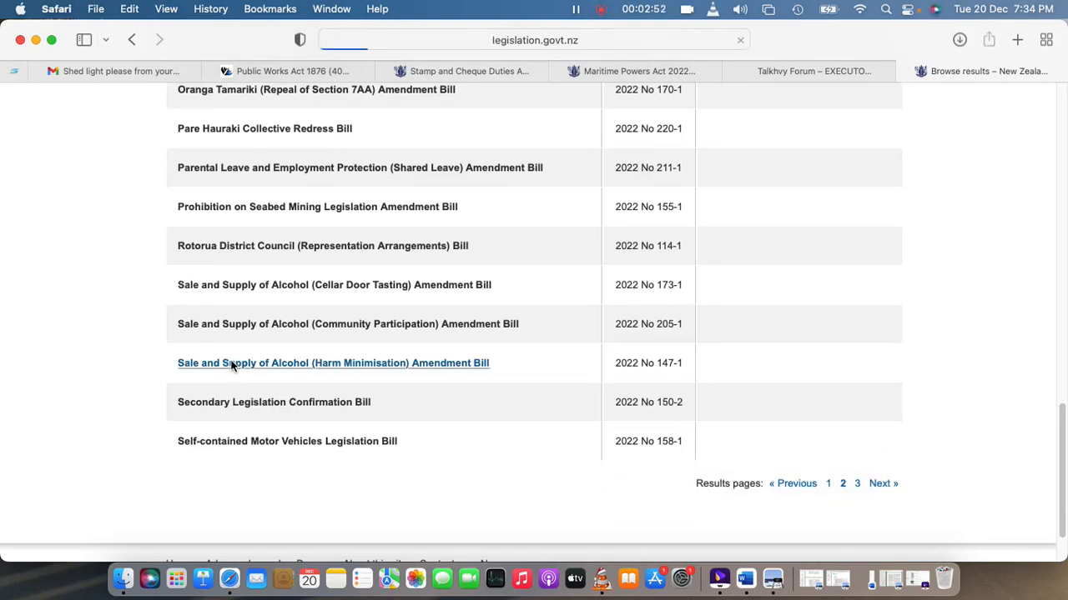
pyautogui.scroll(-5, 702, 525)
pyautogui.scroll(-1, 702, 525)
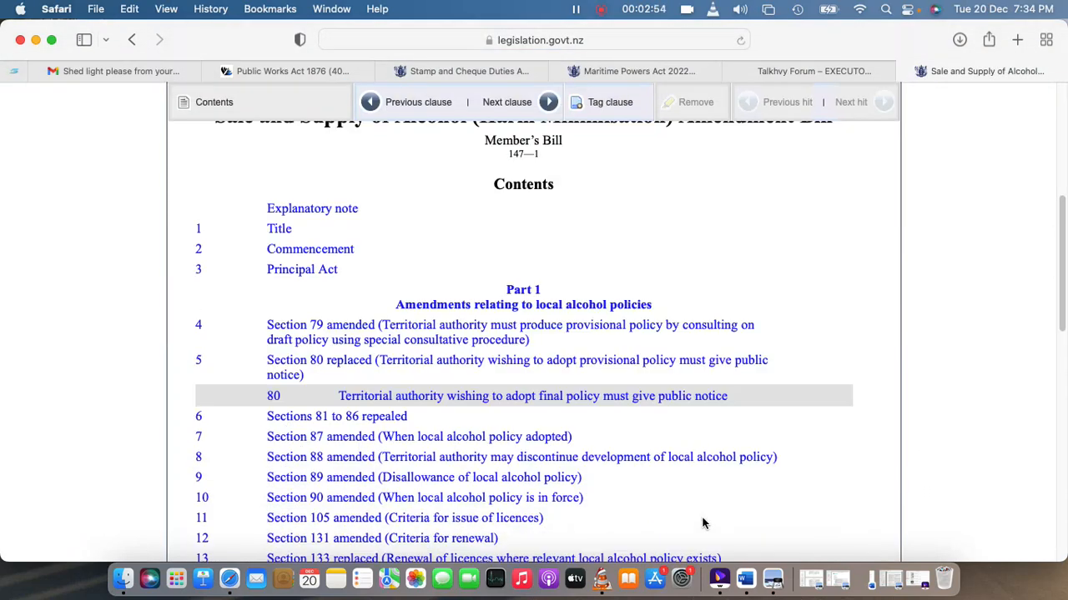
pyautogui.scroll(-3, 702, 525)
pyautogui.scroll(-2, 703, 523)
pyautogui.scroll(-3, 702, 523)
pyautogui.scroll(-1, 703, 521)
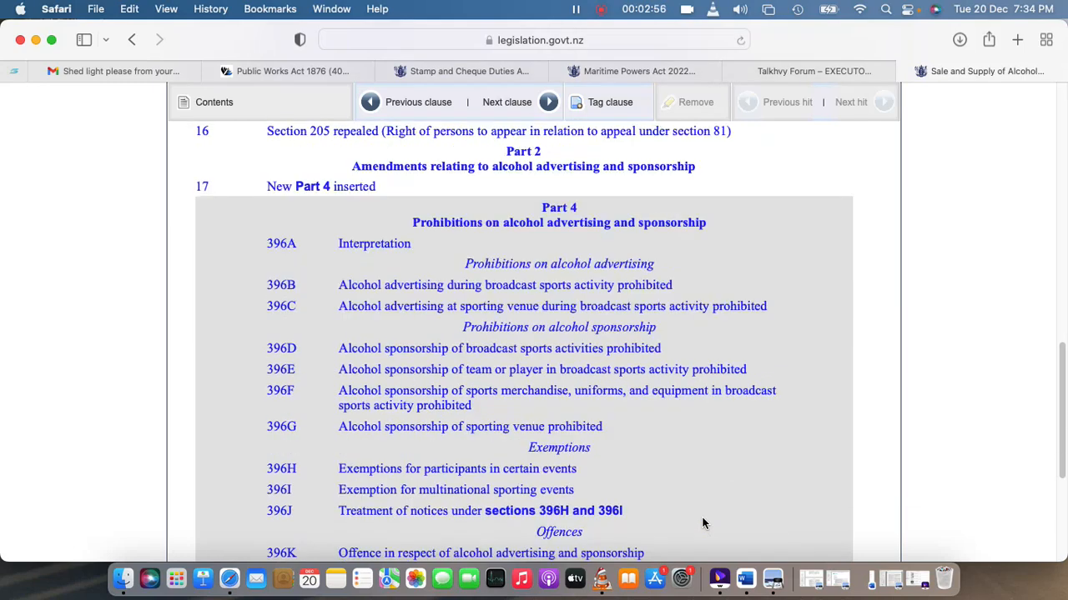
pyautogui.scroll(-1, 703, 520)
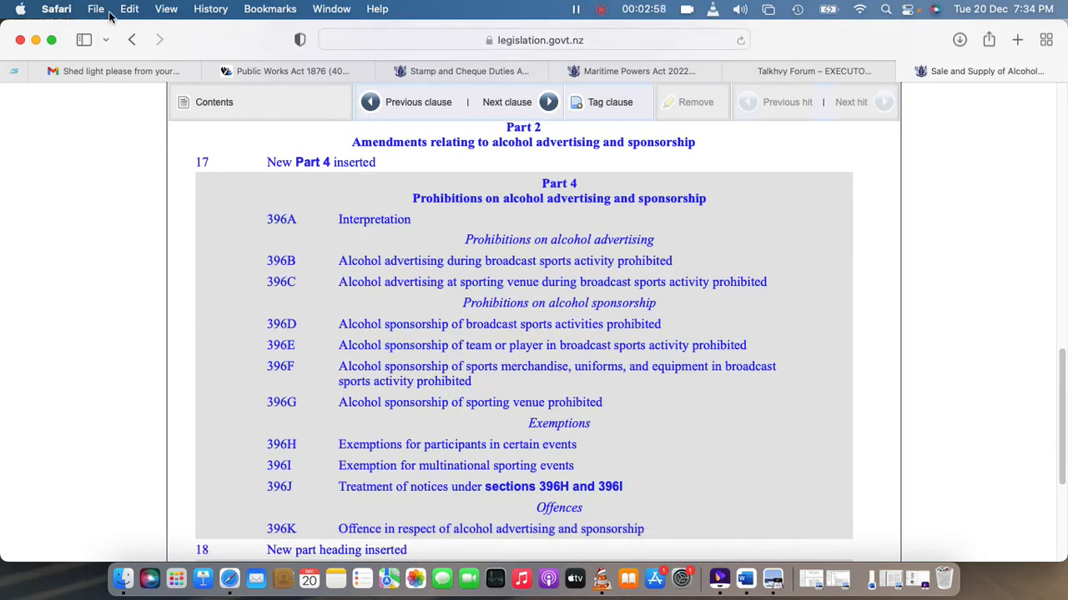
pyautogui.click(132, 39)
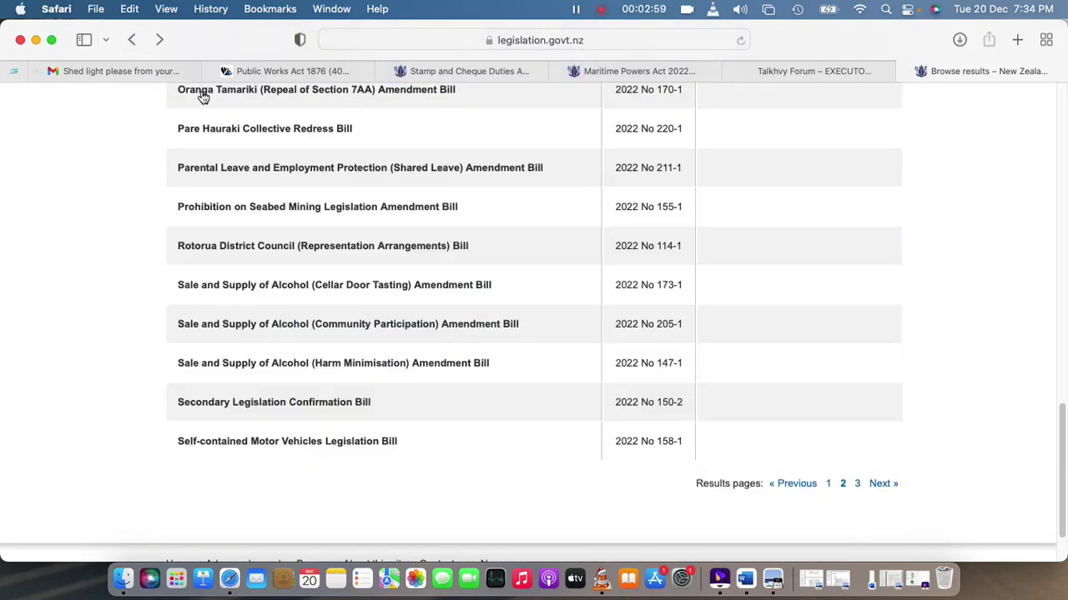
pyautogui.click(882, 484)
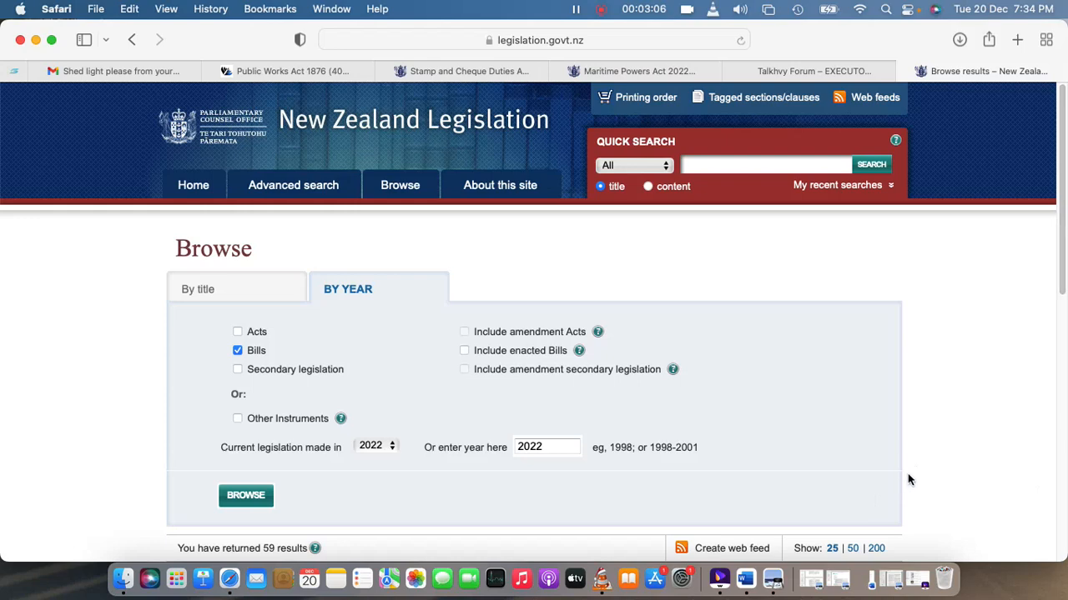
pyautogui.scroll(-5, 913, 471)
pyautogui.scroll(-1, 915, 471)
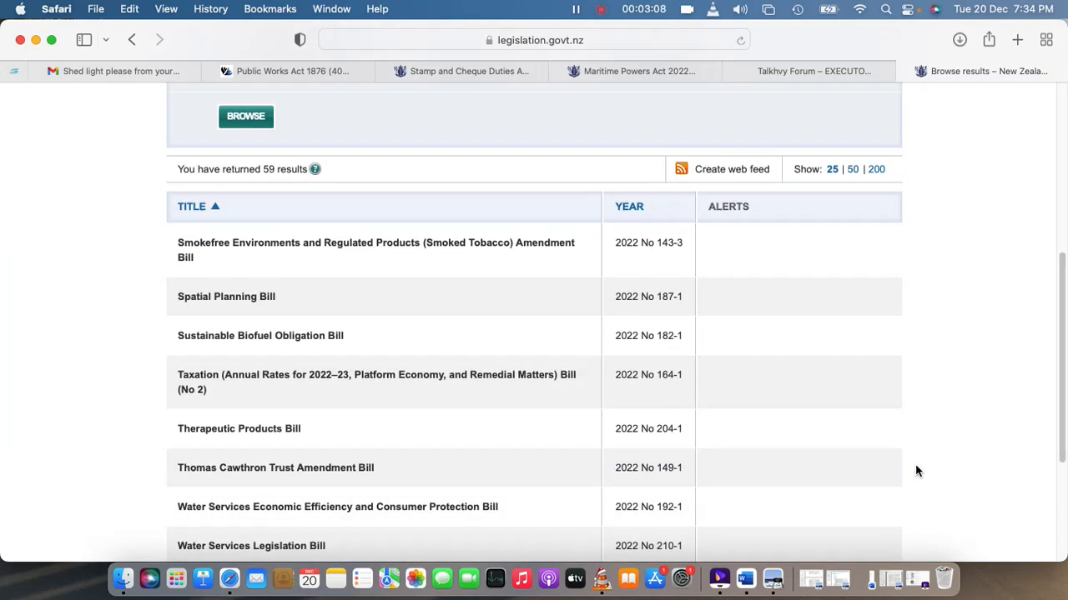
pyautogui.scroll(-2, 916, 471)
pyautogui.scroll(-1, 915, 471)
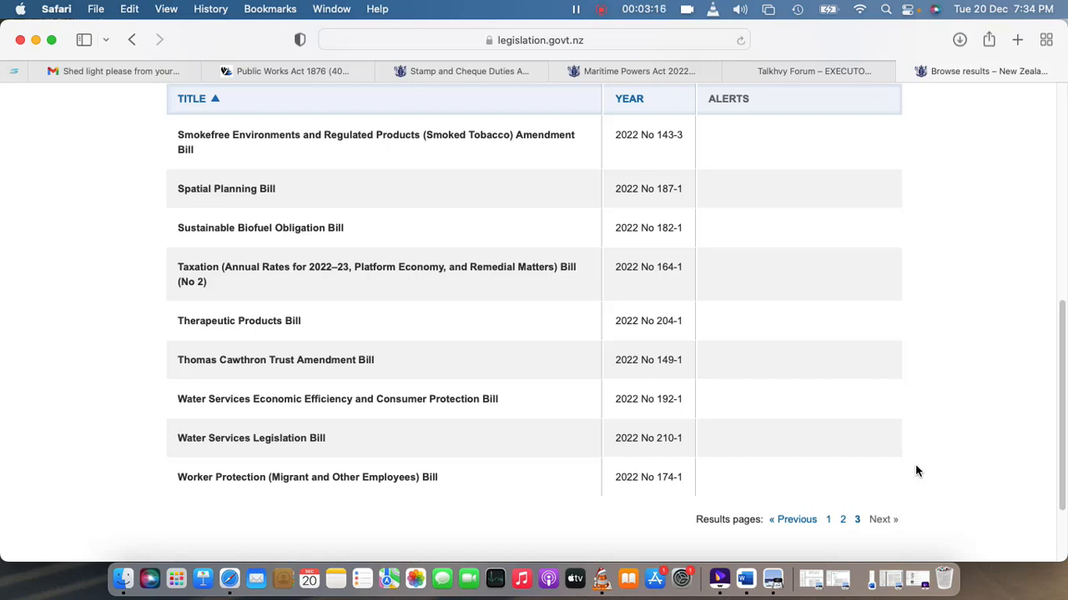
pyautogui.scroll(10, 915, 471)
pyautogui.scroll(1, 915, 471)
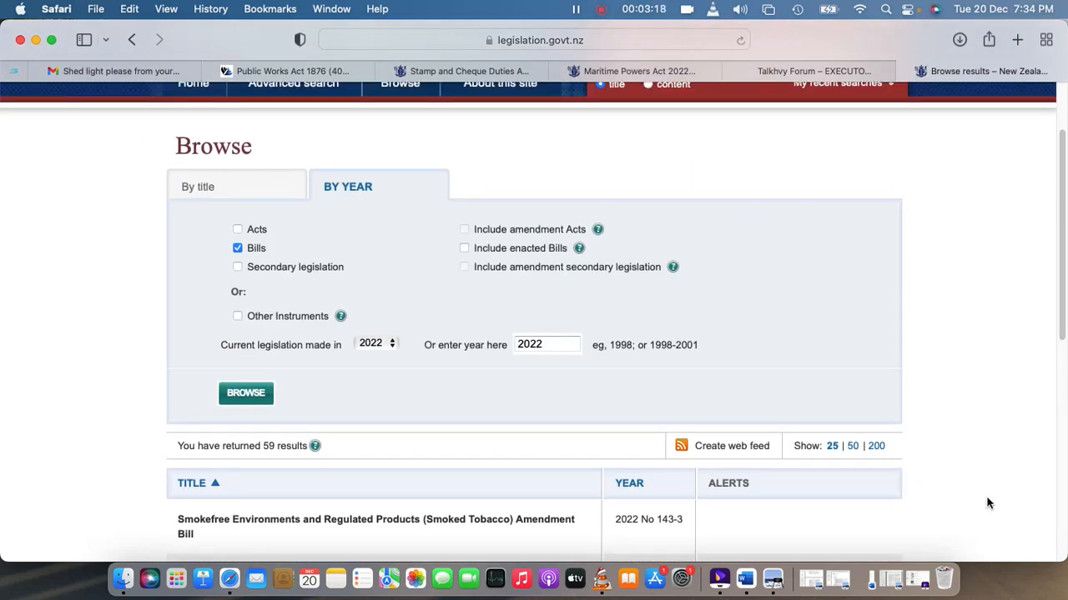
# Untick Bills and browse 2022 Acts, reading the first page of 36 results
pyautogui.click(237, 249)
pyautogui.click(245, 394)
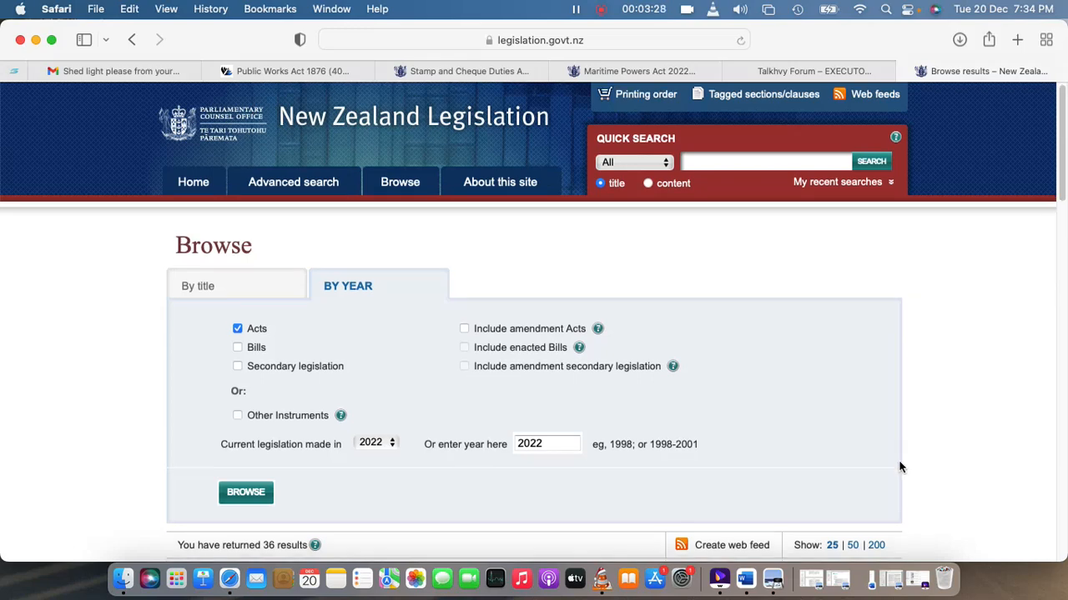
pyautogui.scroll(-5, 921, 466)
pyautogui.scroll(-3, 900, 467)
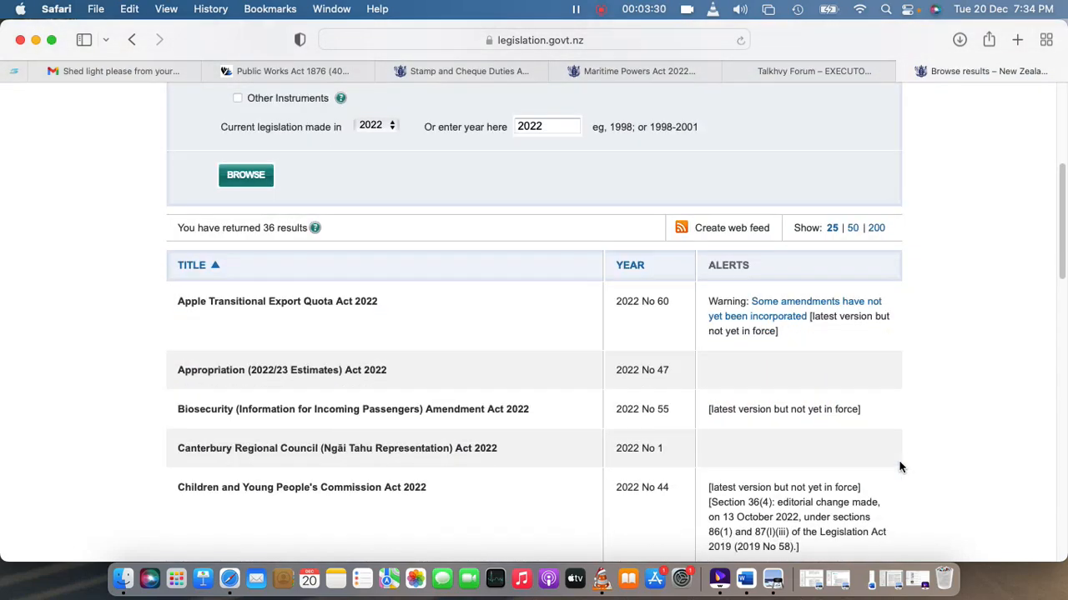
pyautogui.scroll(-1, 900, 467)
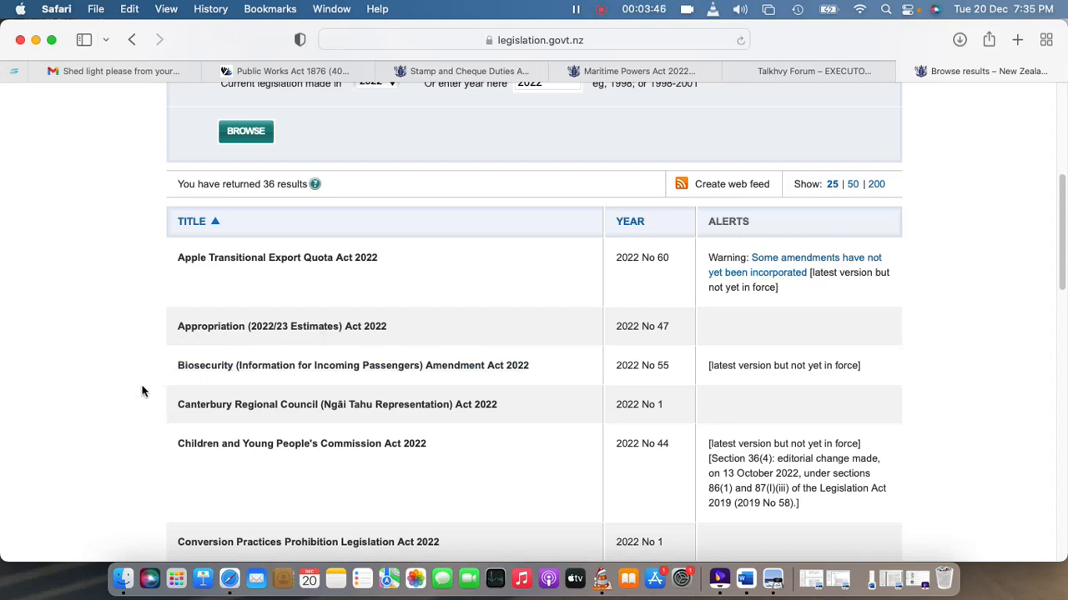
pyautogui.scroll(-1, 149, 388)
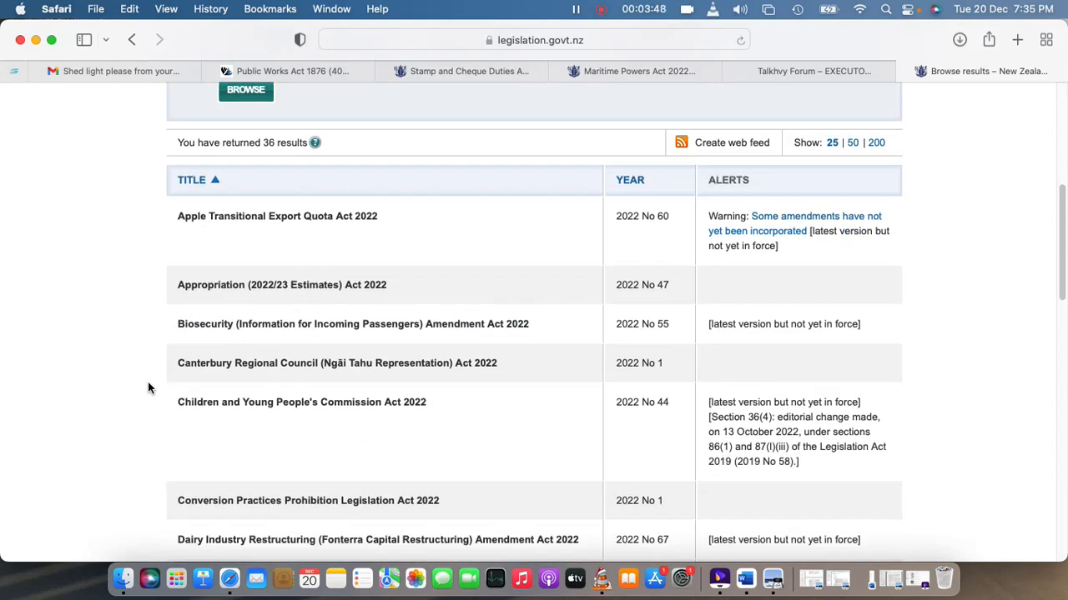
pyautogui.scroll(-1, 149, 388)
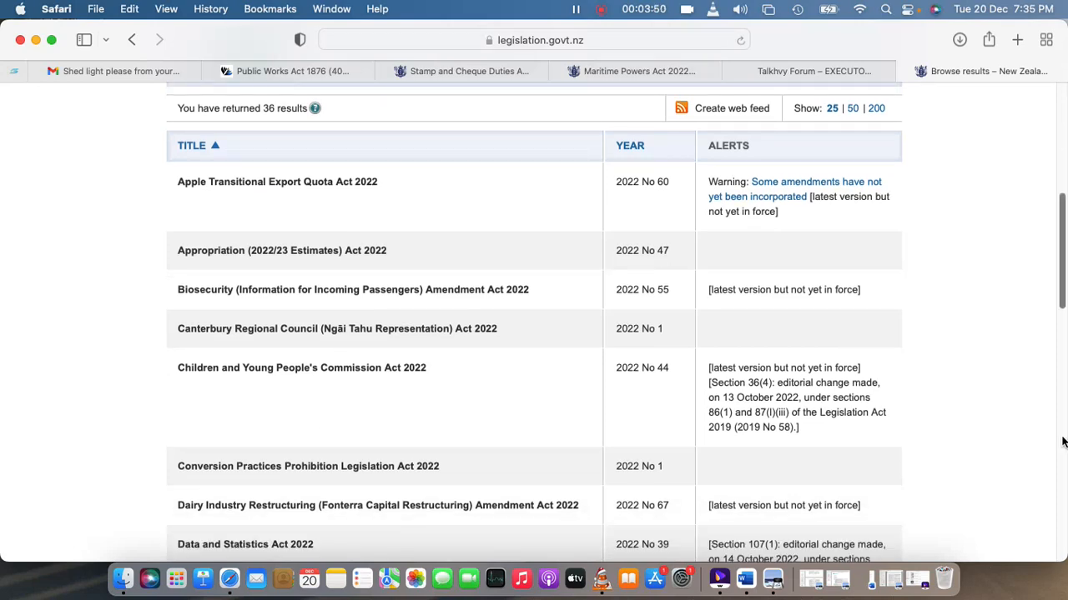
pyautogui.scroll(-2, 905, 464)
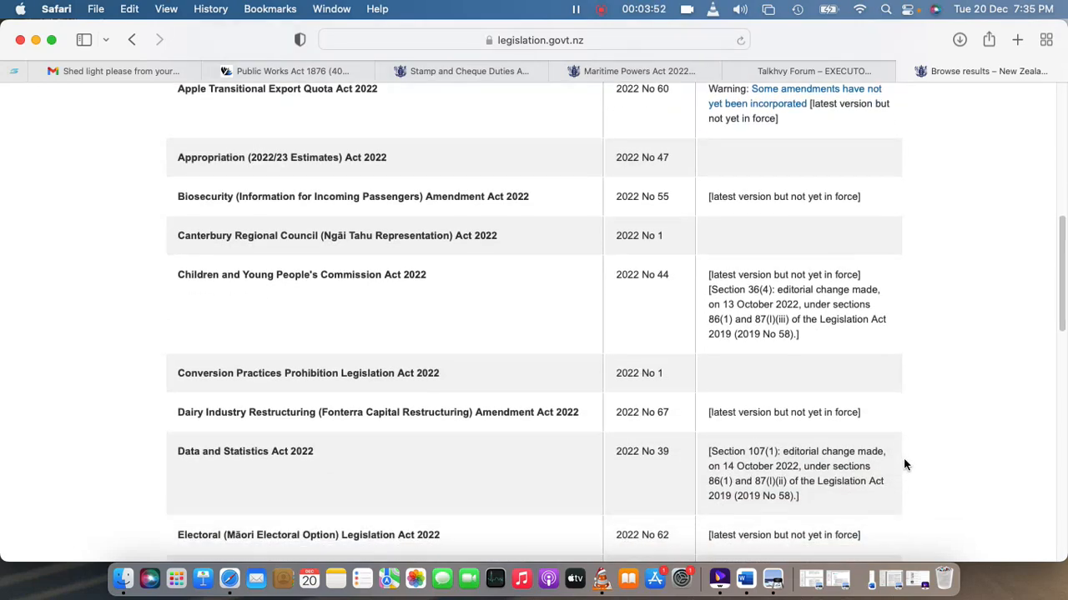
pyautogui.scroll(-1, 906, 464)
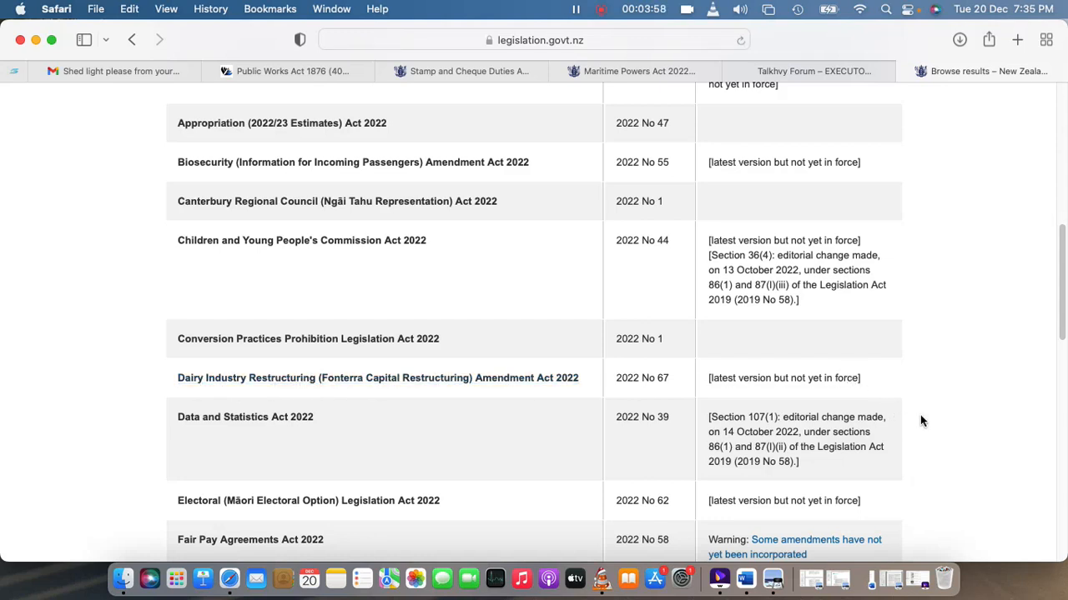
pyautogui.scroll(-2, 921, 421)
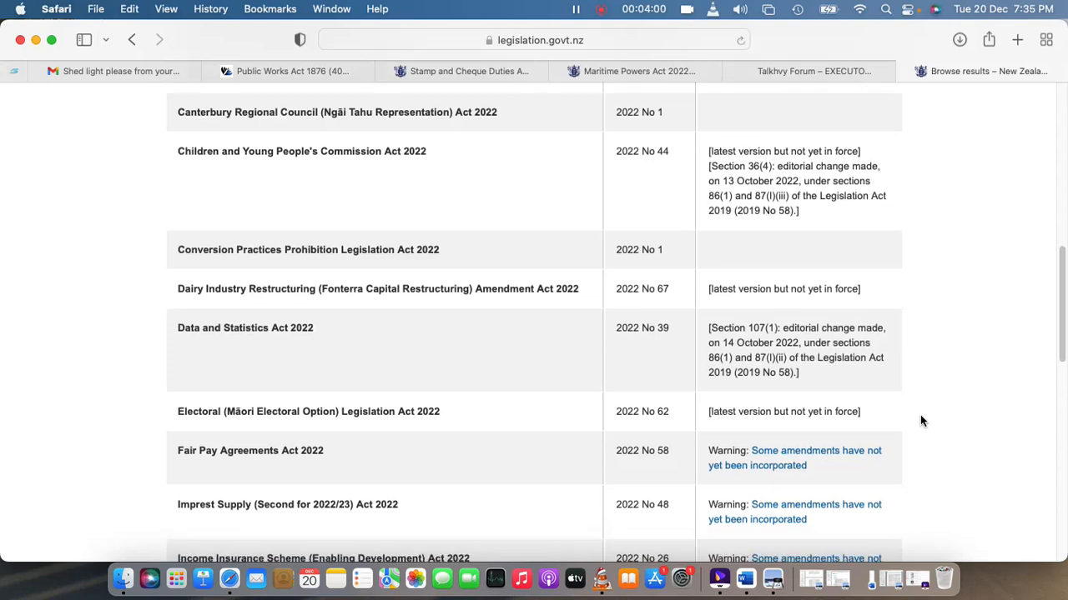
pyautogui.scroll(-4, 921, 421)
pyautogui.scroll(-2, 921, 421)
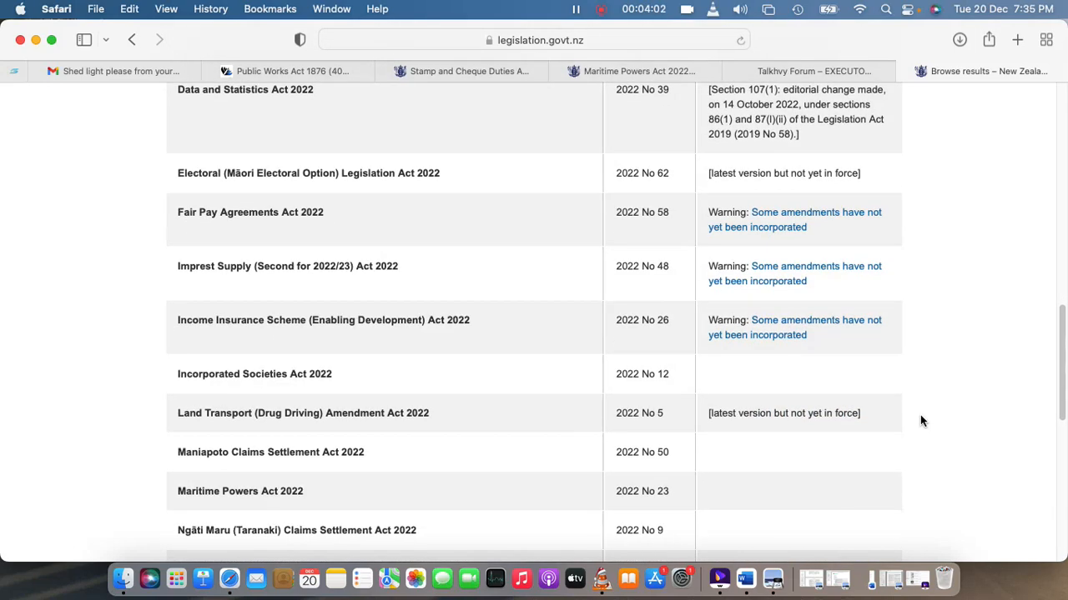
pyautogui.scroll(-1, 921, 421)
pyautogui.scroll(-1, 921, 422)
pyautogui.scroll(-1, 921, 422)
pyautogui.scroll(-1, 921, 421)
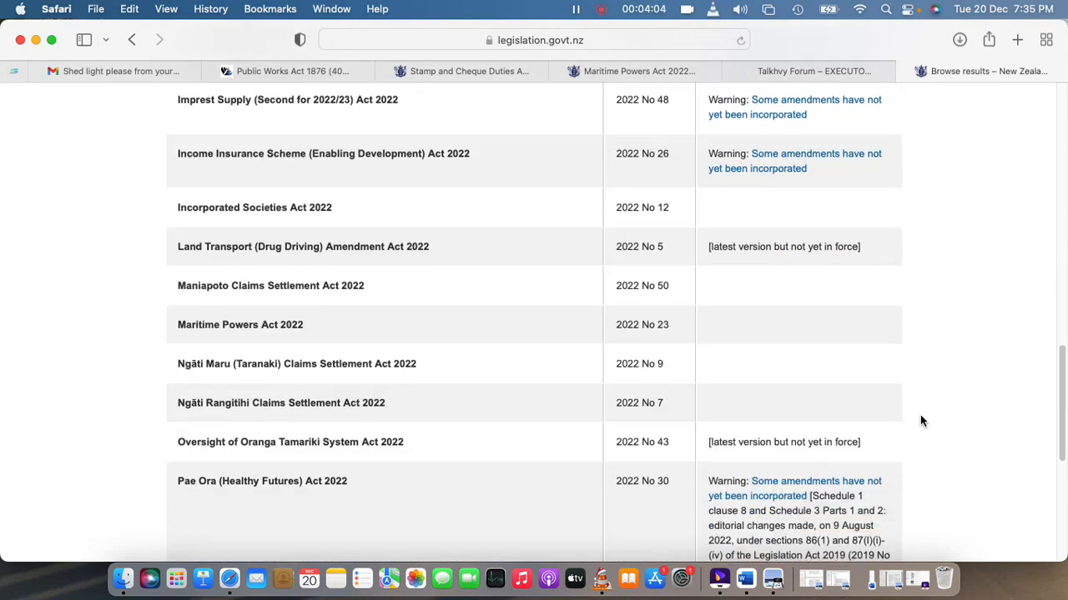
pyautogui.scroll(-1, 920, 415)
pyautogui.scroll(-6, 920, 414)
pyautogui.scroll(-1, 920, 414)
pyautogui.scroll(-1, 920, 414)
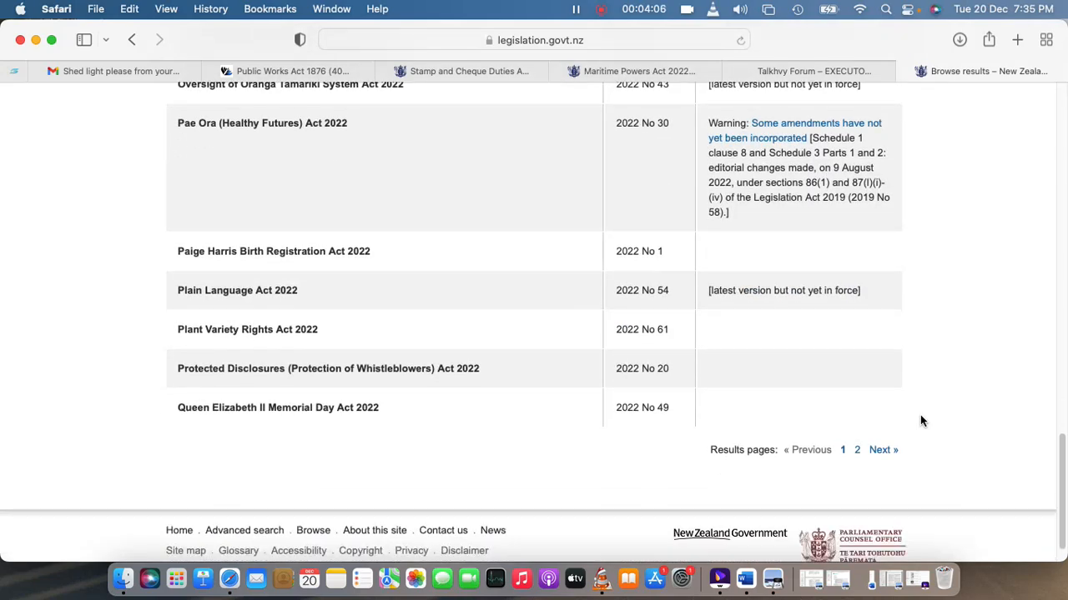
# Move to page two of the 2022 Acts, starting with Retail Payment System Act 2022
pyautogui.click(882, 450)
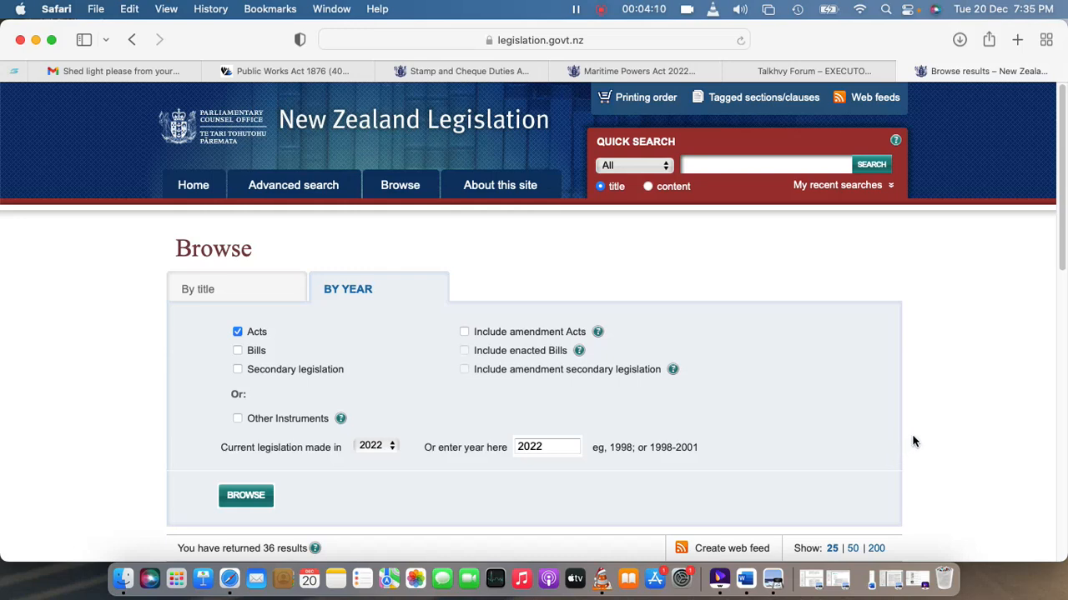
pyautogui.scroll(-1, 913, 441)
pyautogui.scroll(-1, 914, 442)
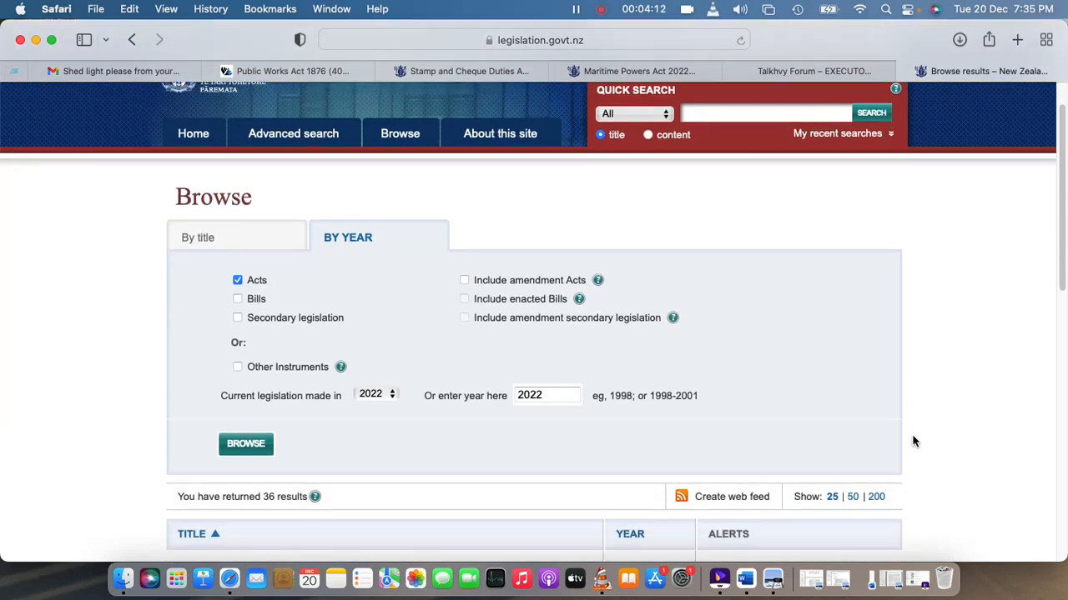
pyautogui.scroll(-1, 913, 441)
pyautogui.scroll(-1, 913, 442)
pyautogui.scroll(-1, 913, 441)
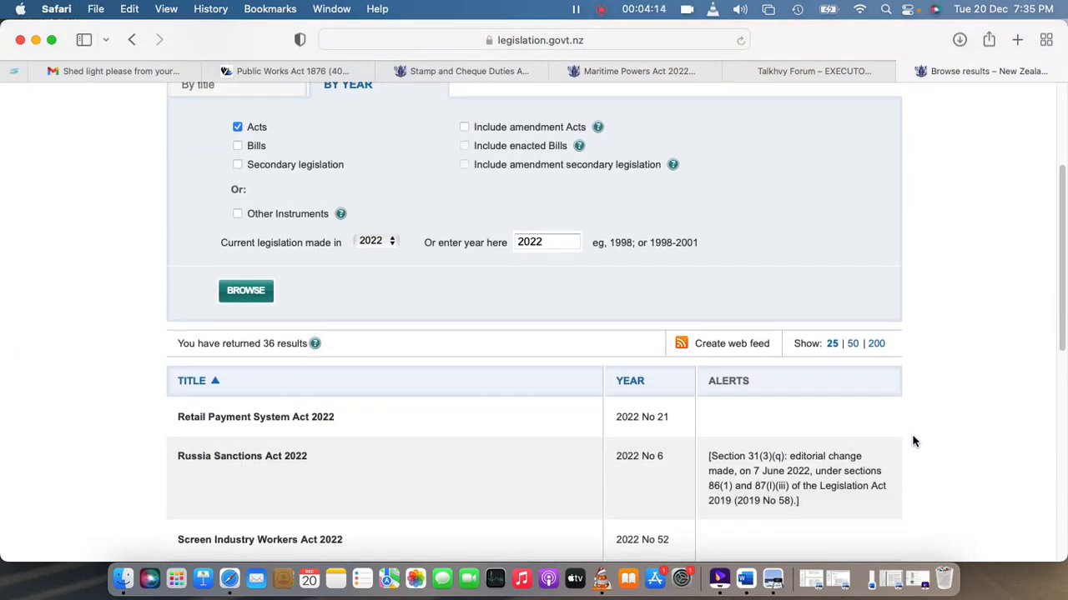
pyautogui.scroll(-1, 914, 441)
pyautogui.scroll(-1, 913, 441)
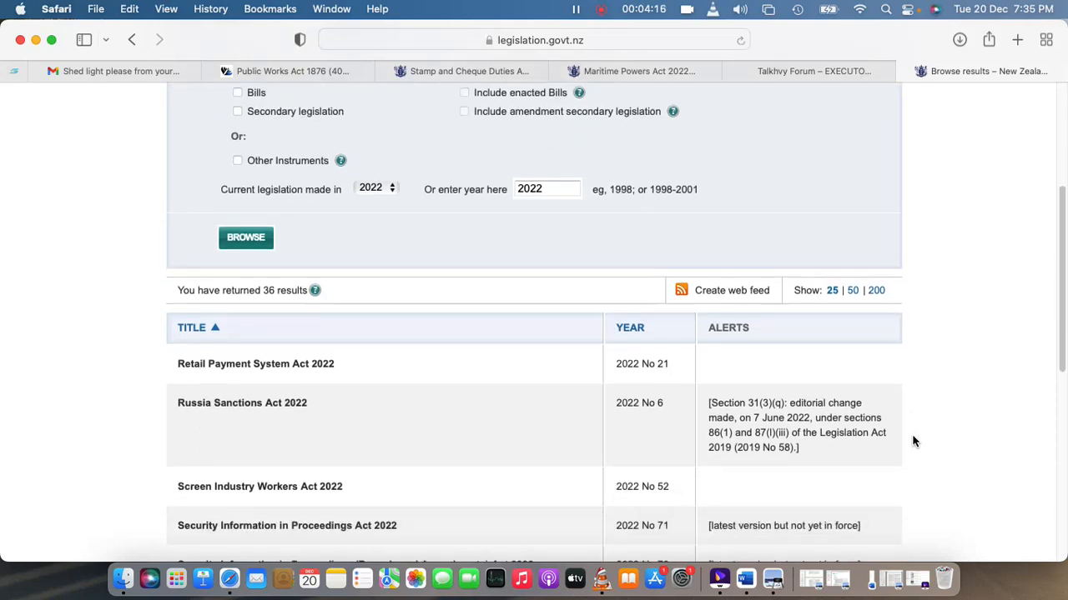
# Open the Retail Payment System Act 2022, read section 7 Interpretation and return to its contents
pyautogui.click(262, 363)
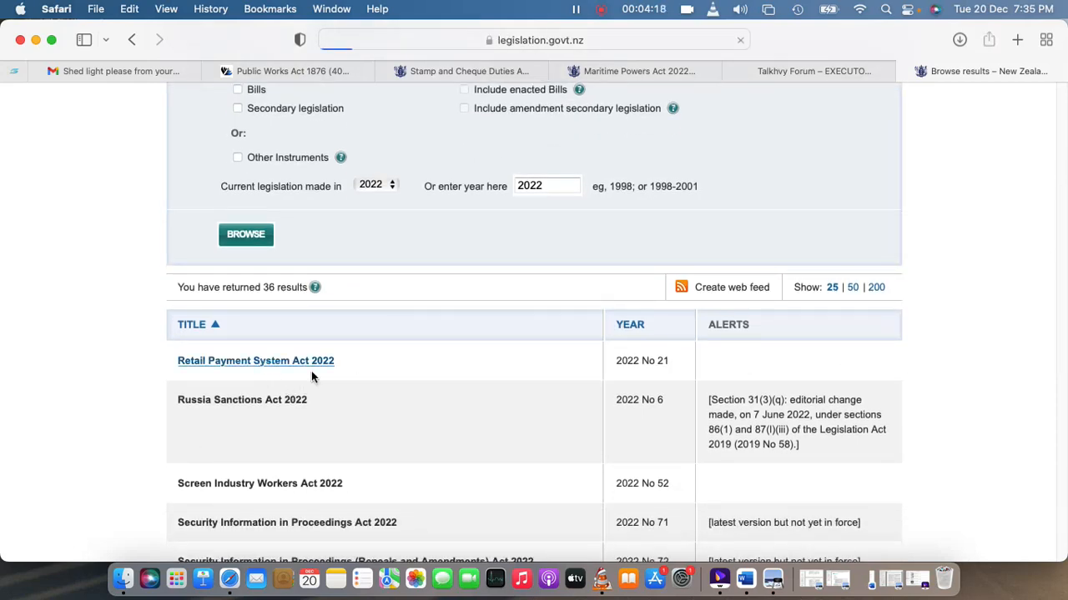
pyautogui.scroll(-1, 906, 448)
pyautogui.scroll(-3, 905, 447)
pyautogui.scroll(-4, 909, 451)
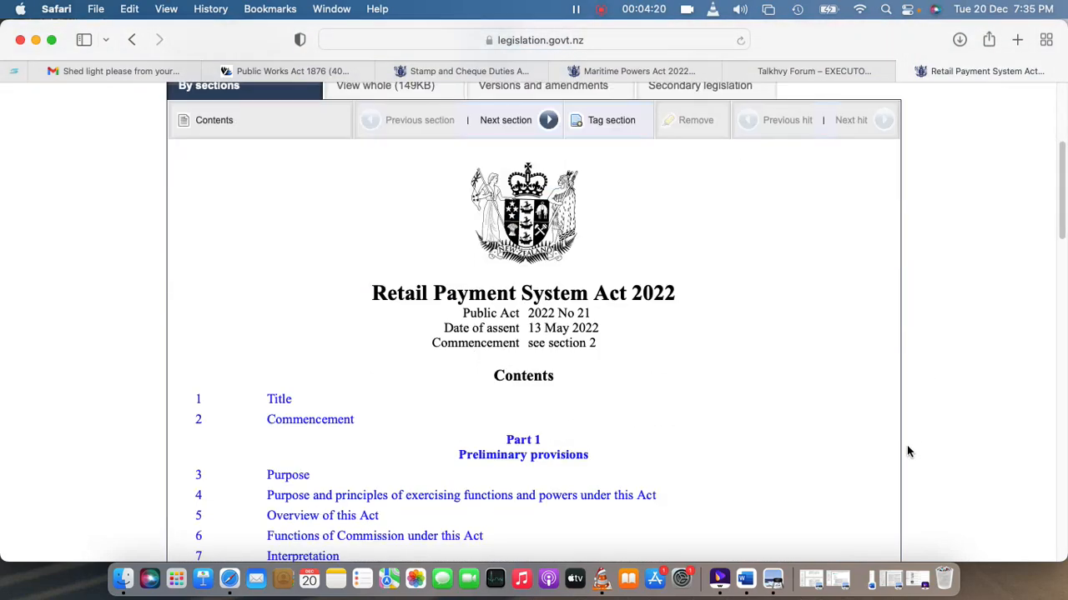
pyautogui.scroll(-5, 909, 451)
pyautogui.scroll(-1, 909, 451)
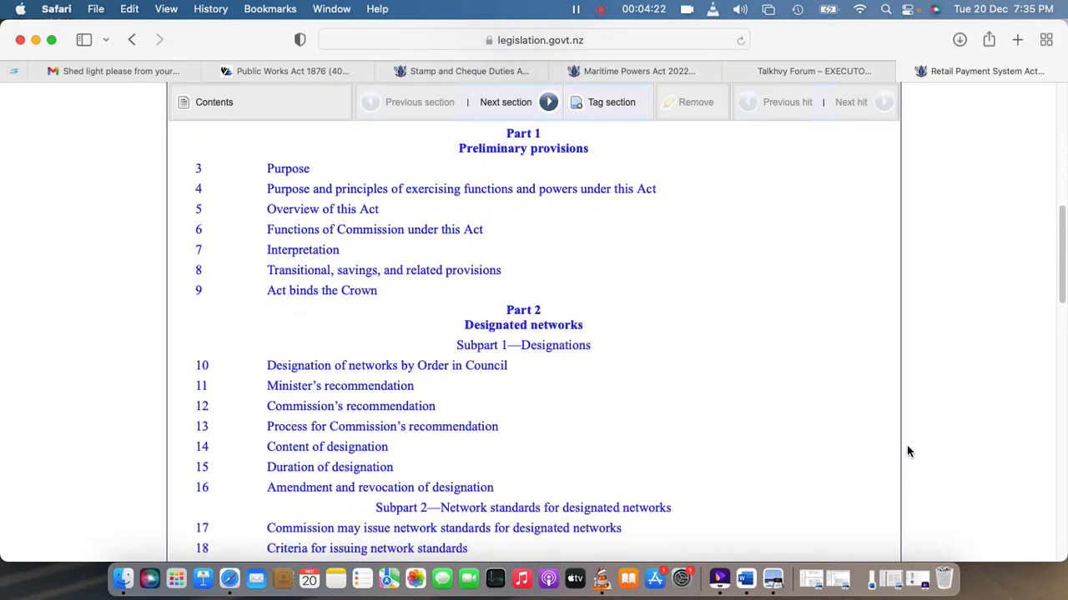
pyautogui.click(308, 255)
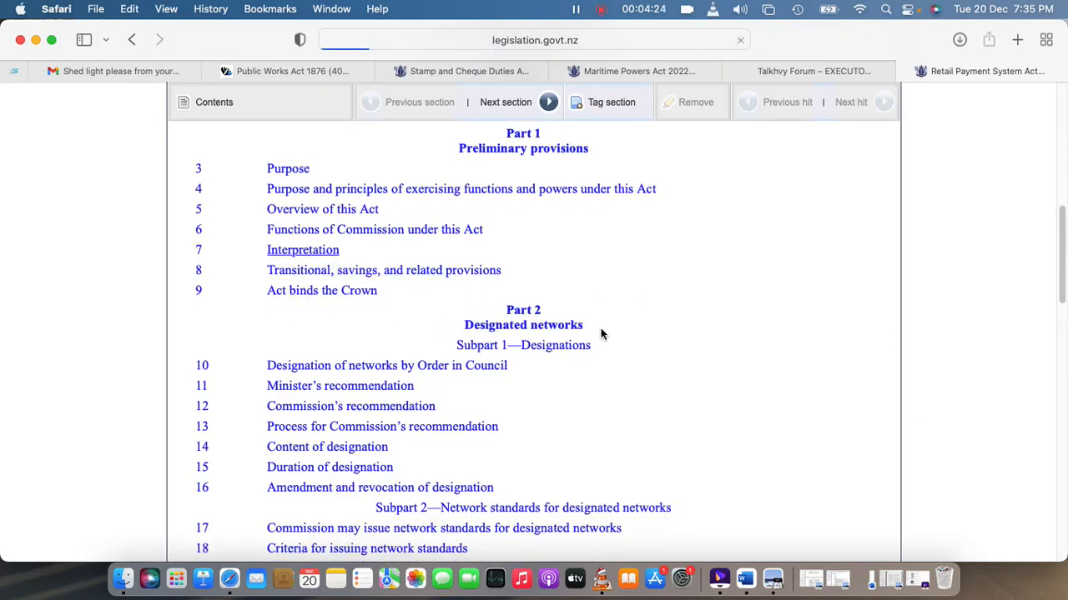
pyautogui.scroll(-1, 914, 475)
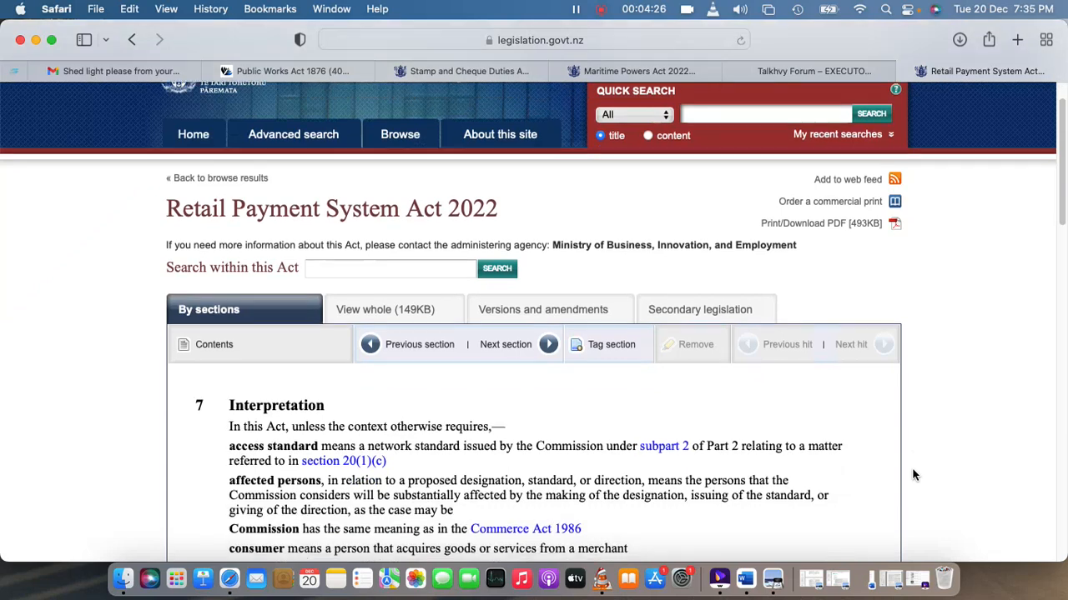
pyautogui.scroll(-1, 913, 475)
pyautogui.scroll(-1, 913, 476)
pyautogui.scroll(-1, 913, 475)
pyautogui.scroll(-1, 913, 476)
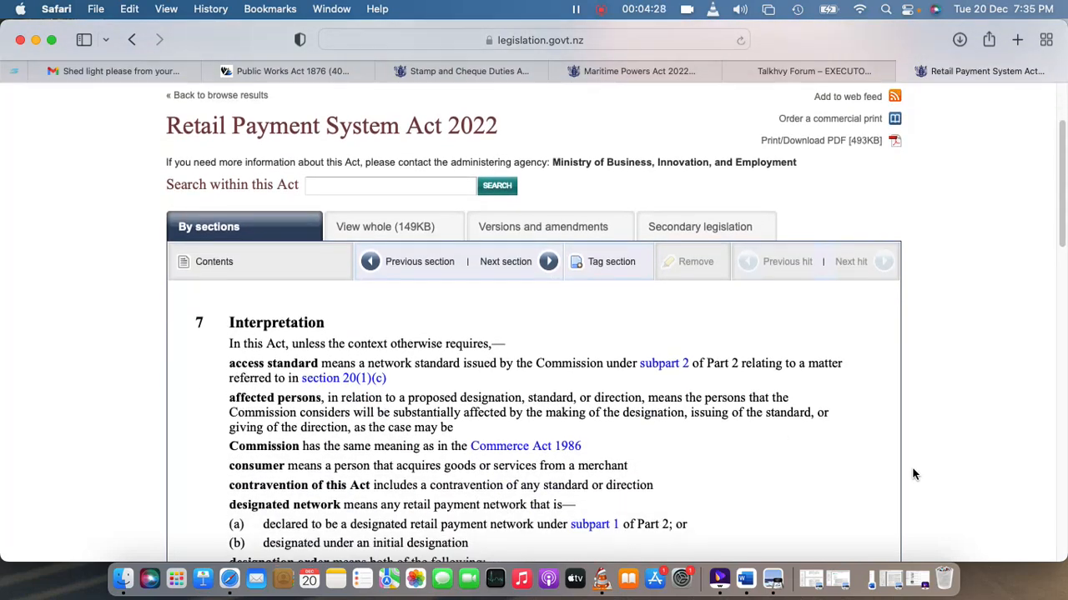
pyautogui.scroll(-2, 913, 474)
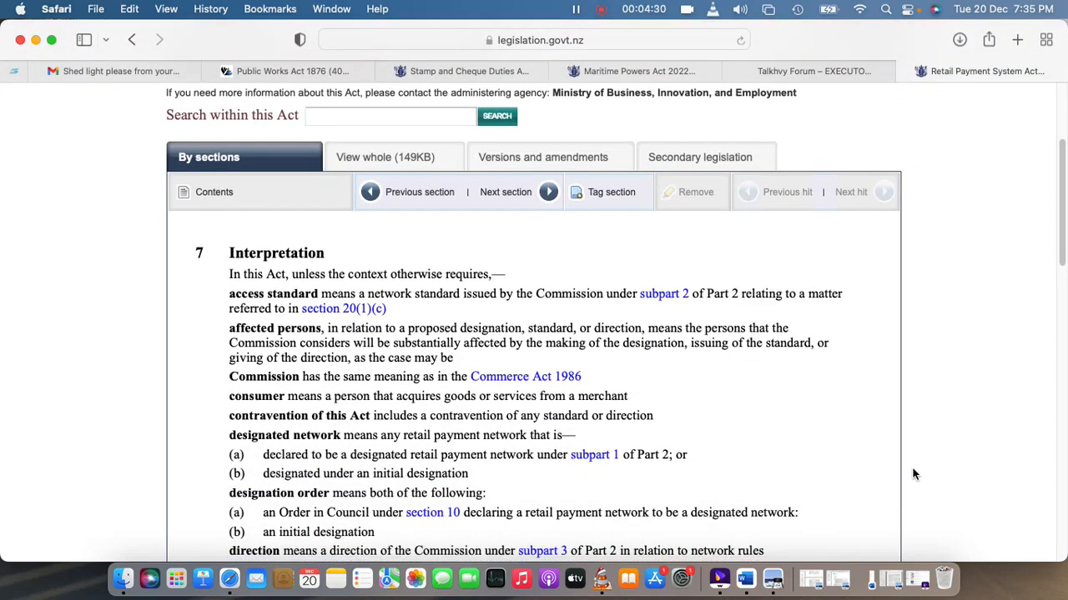
pyautogui.scroll(-5, 913, 474)
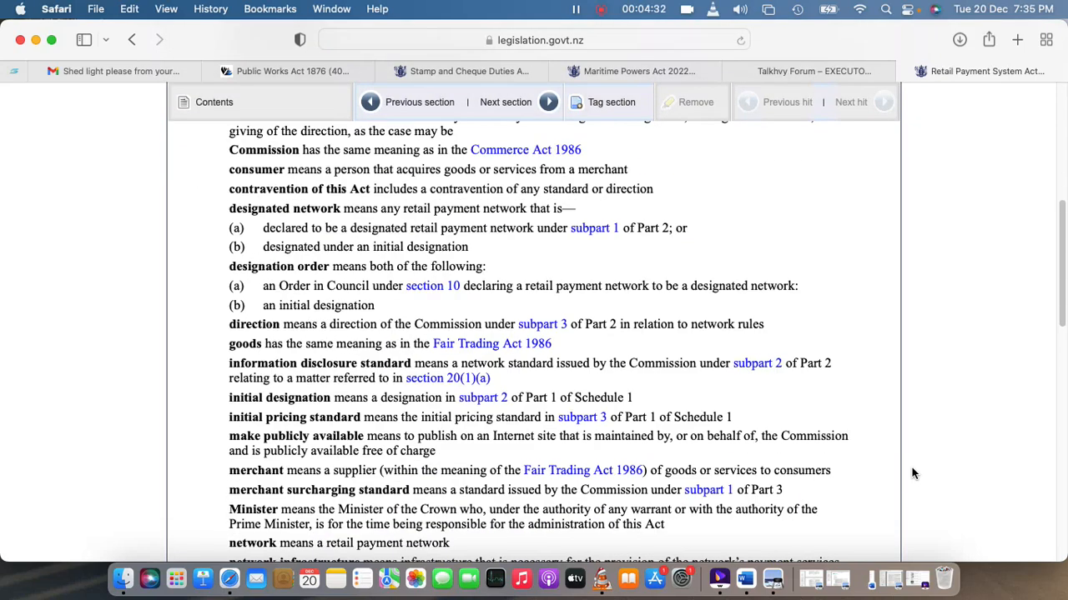
pyautogui.scroll(-2, 912, 474)
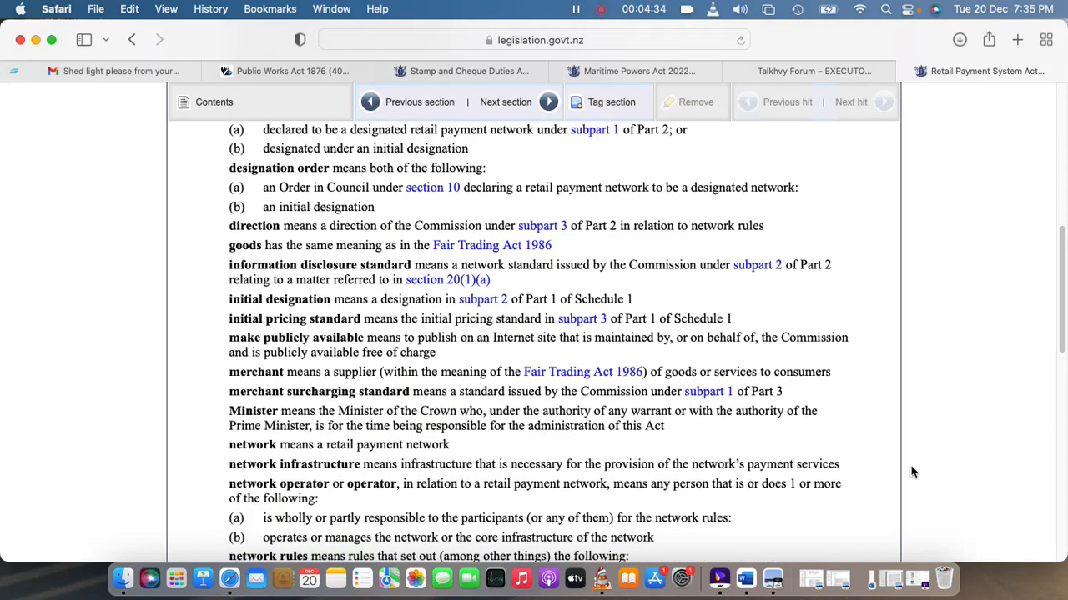
pyautogui.scroll(-1, 911, 472)
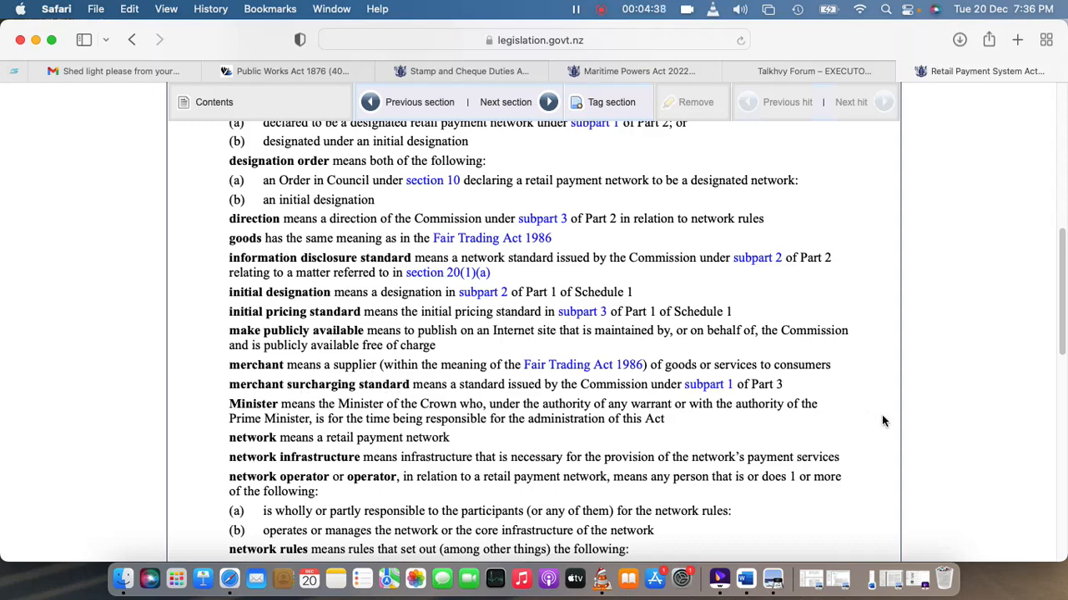
pyautogui.scroll(-2, 882, 421)
pyautogui.scroll(-2, 867, 421)
pyautogui.scroll(-1, 863, 423)
pyautogui.scroll(-4, 863, 425)
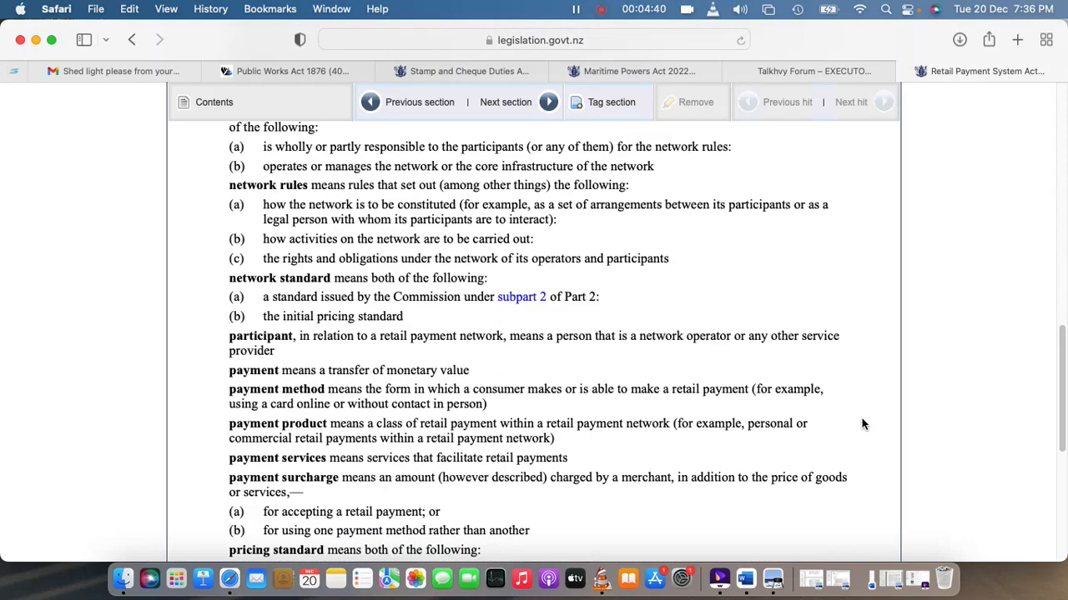
pyautogui.scroll(-5, 862, 425)
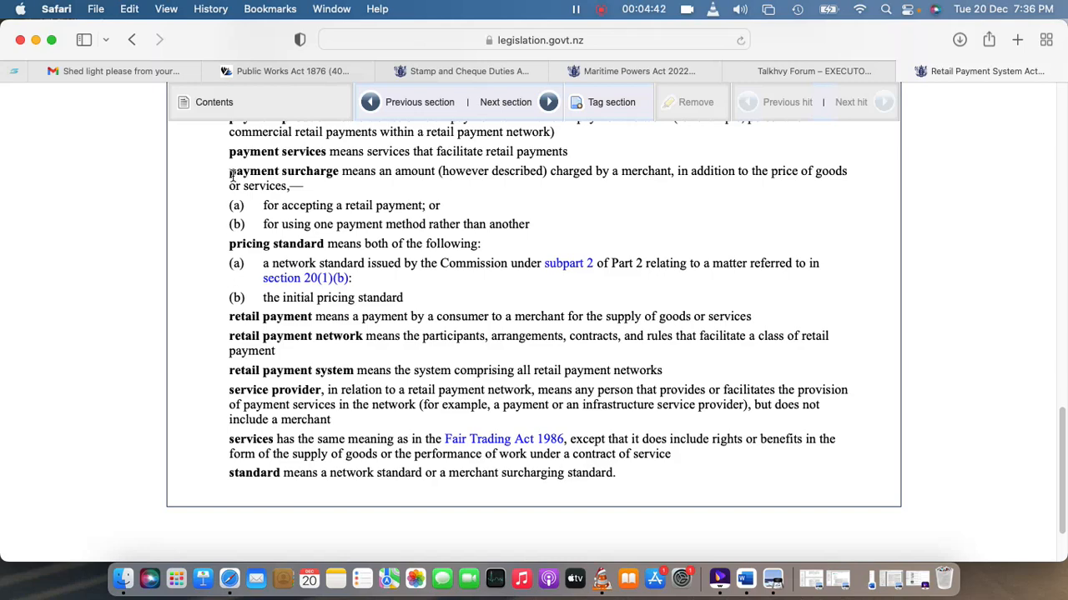
pyautogui.scroll(1, 321, 177)
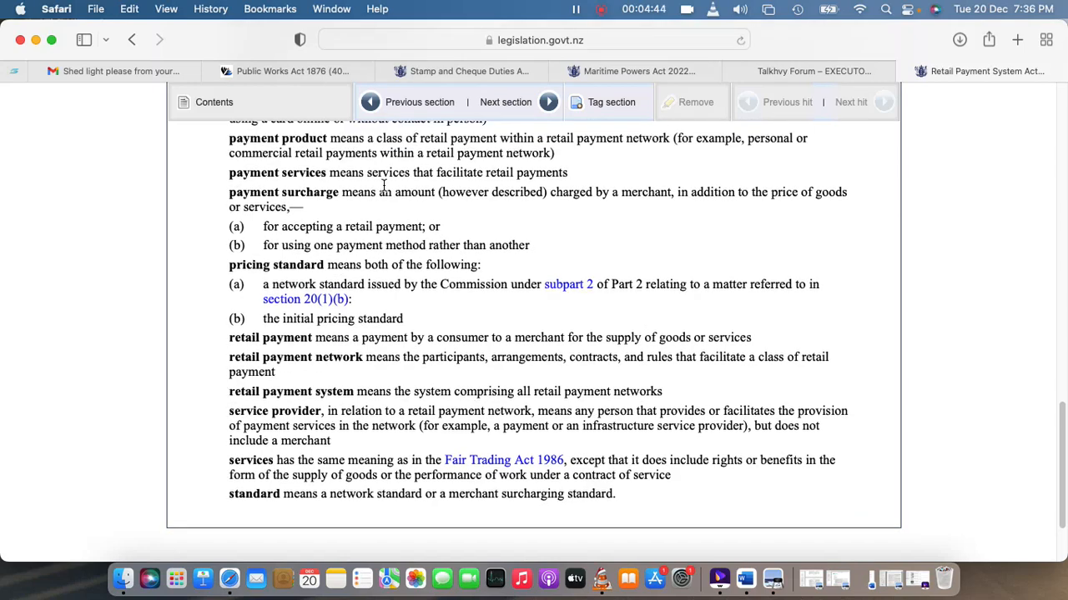
pyautogui.scroll(2, 332, 177)
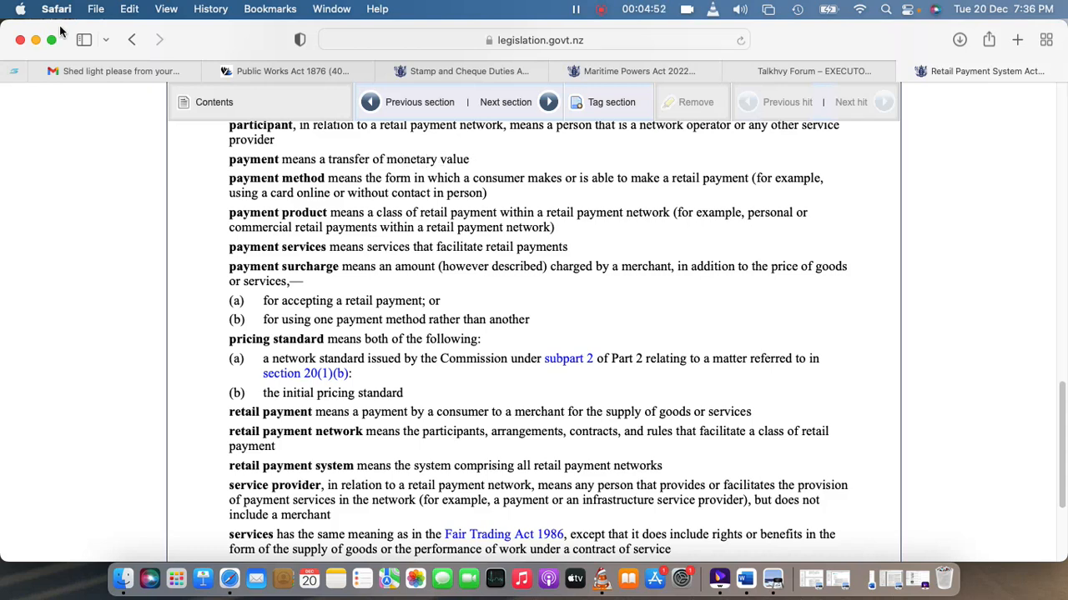
pyautogui.click(134, 39)
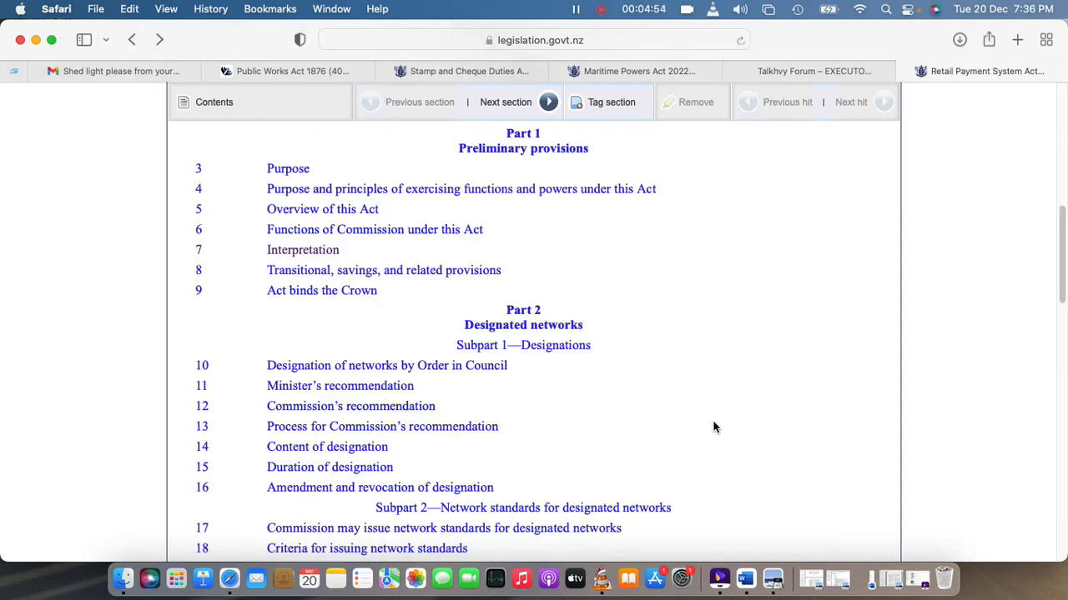
# Go back to page two of the 2022 Acts results, ending with Water Services Entities Act 2022
pyautogui.click(131, 39)
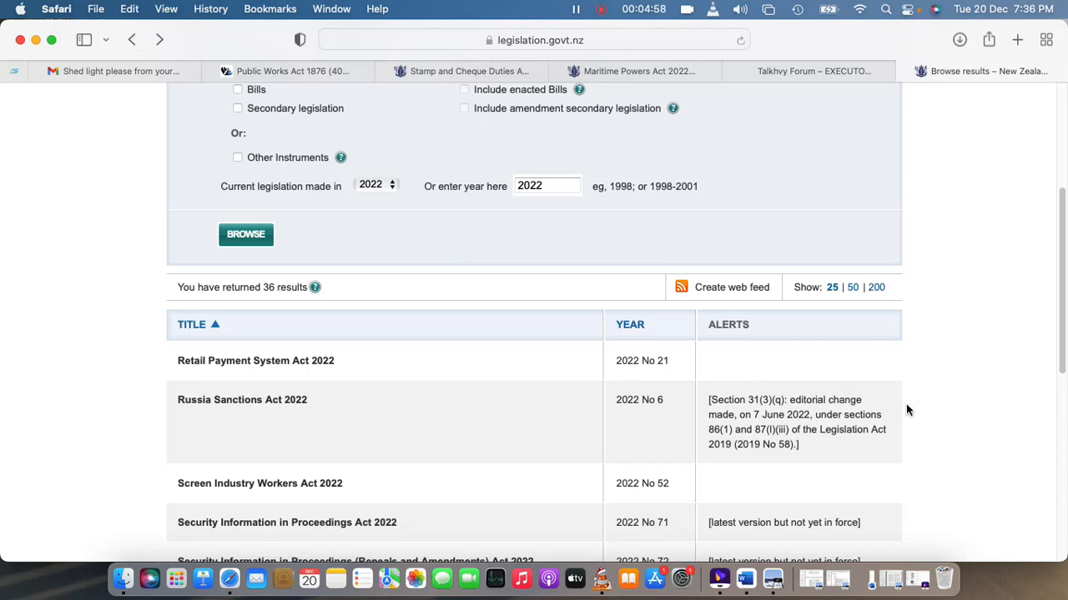
pyautogui.scroll(-3, 905, 405)
pyautogui.scroll(-5, 906, 406)
pyautogui.scroll(-3, 907, 410)
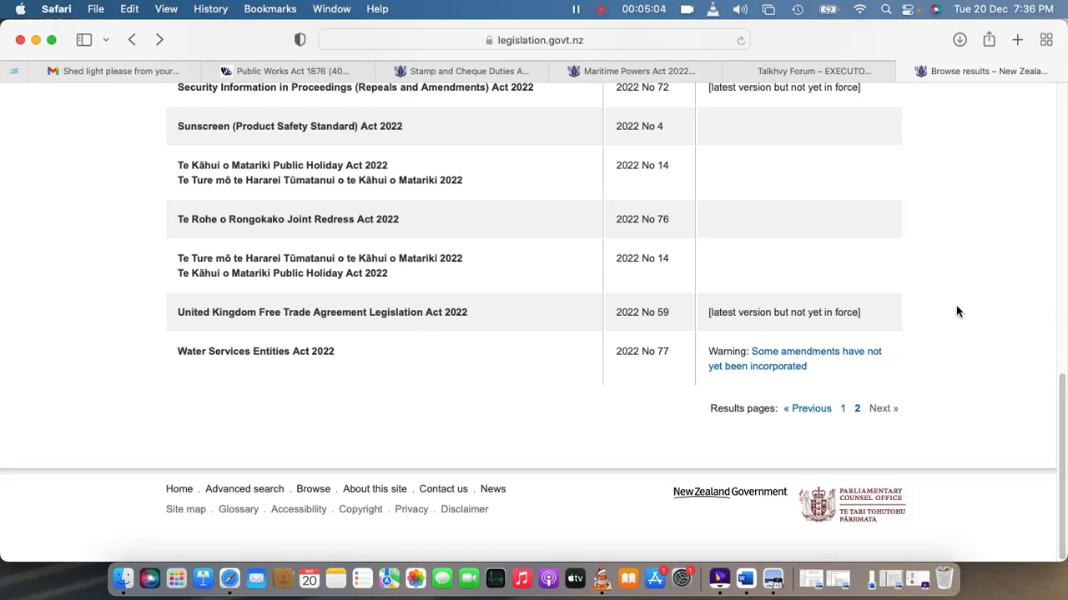
pyautogui.scroll(6, 956, 307)
pyautogui.scroll(5, 955, 307)
pyautogui.scroll(2, 956, 312)
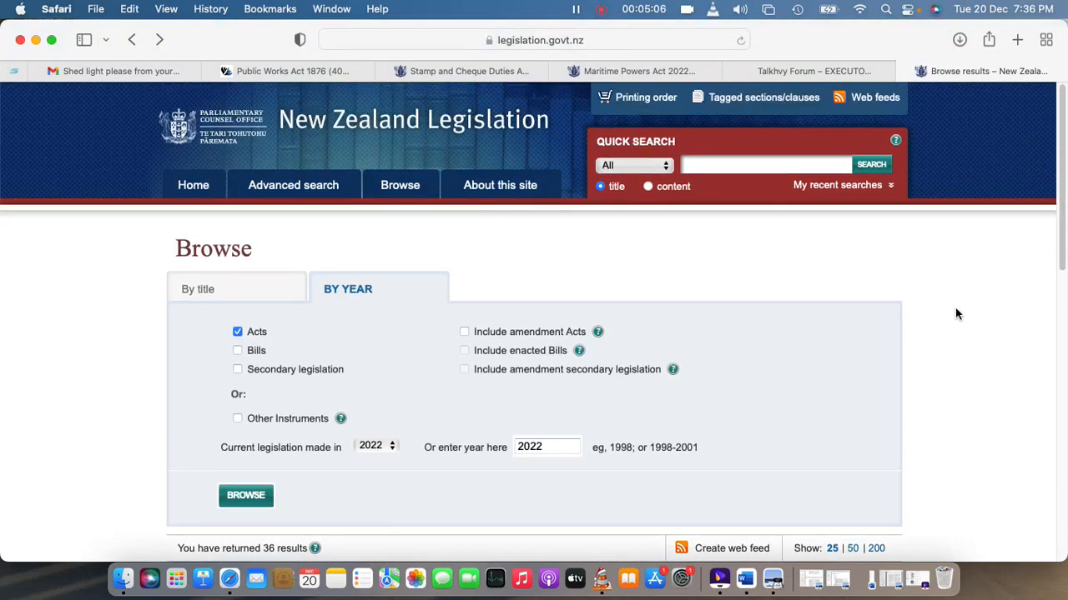